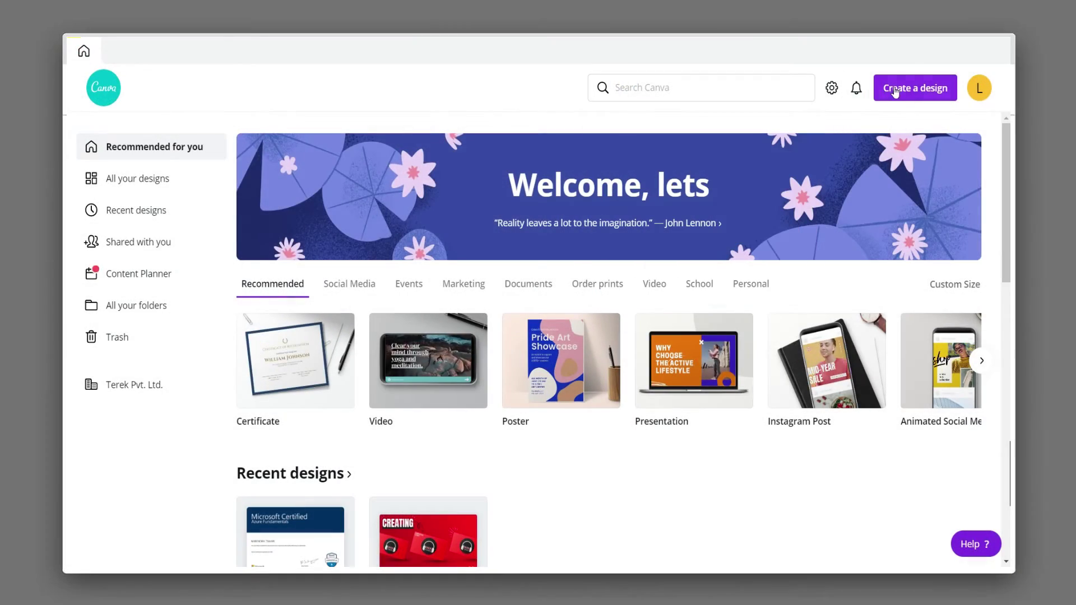
Step: Create a blank custom-size design of 867 × 1862 px
left_click(897, 94)
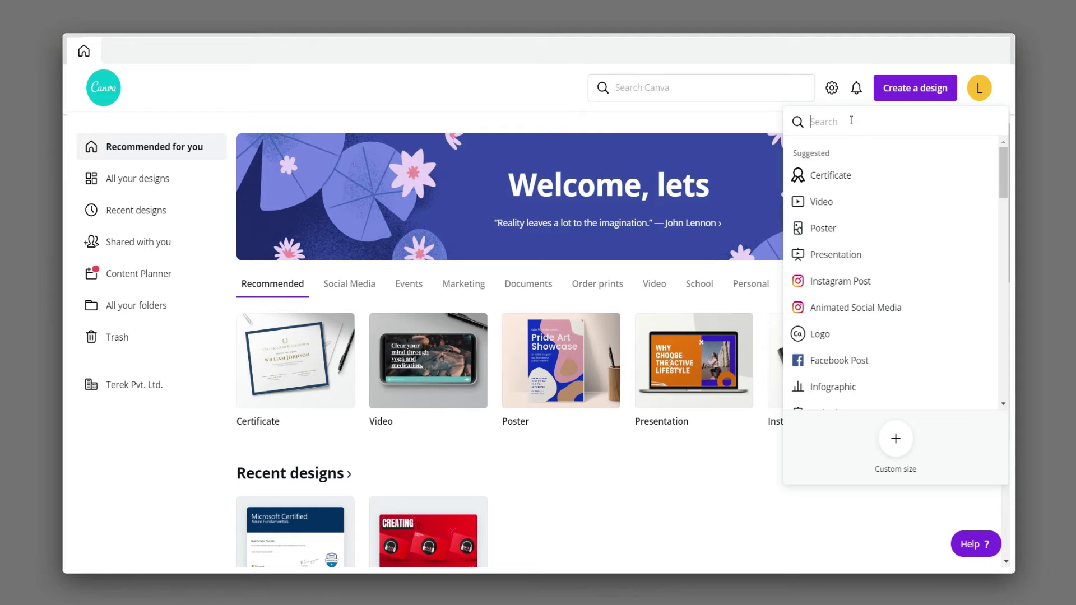
scroll(874, 392, "down", 4)
left_click(895, 438)
type("18")
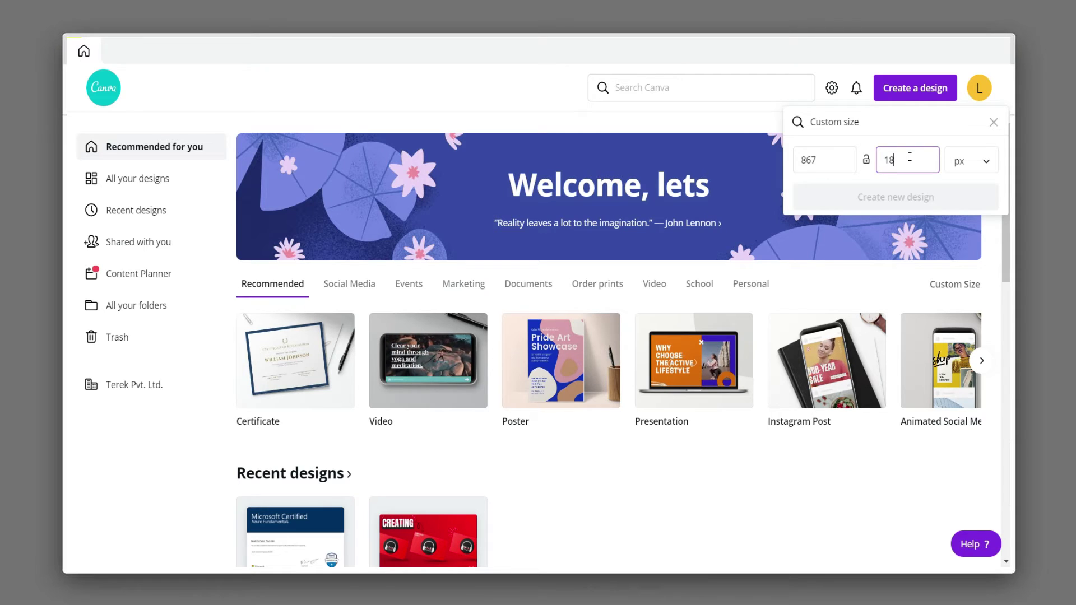
type("62")
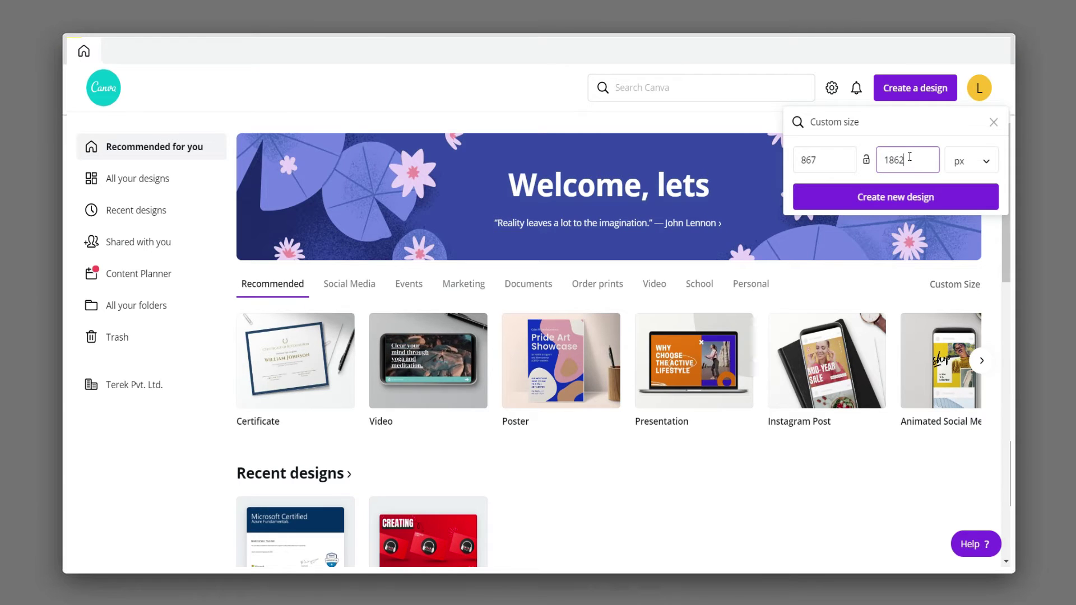
left_click(897, 196)
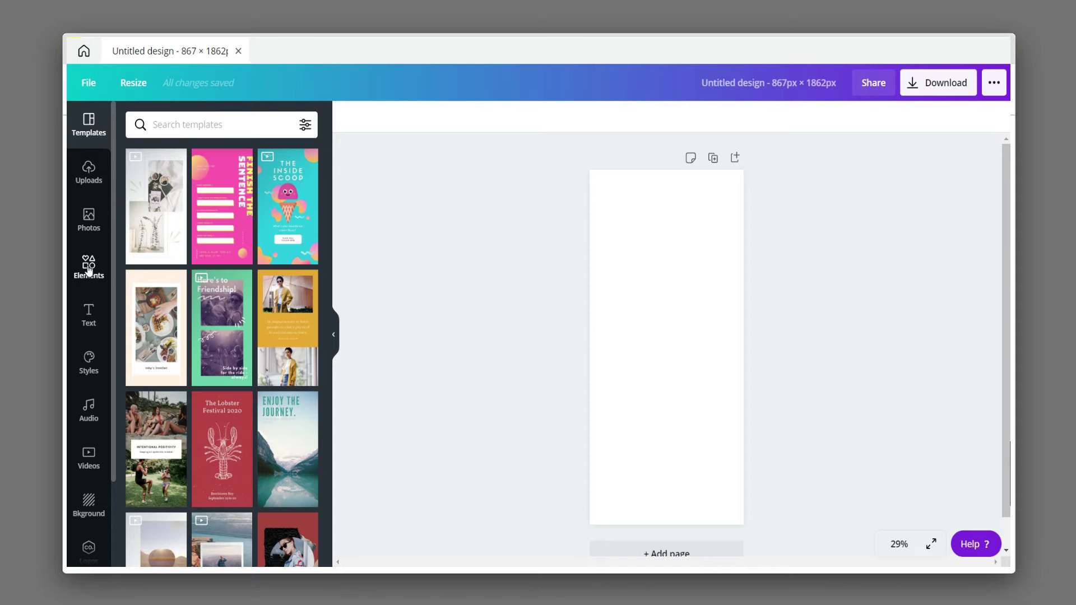
Step: Add the orange splash image from Uploads and enlarge it past the page
left_click(696, 283)
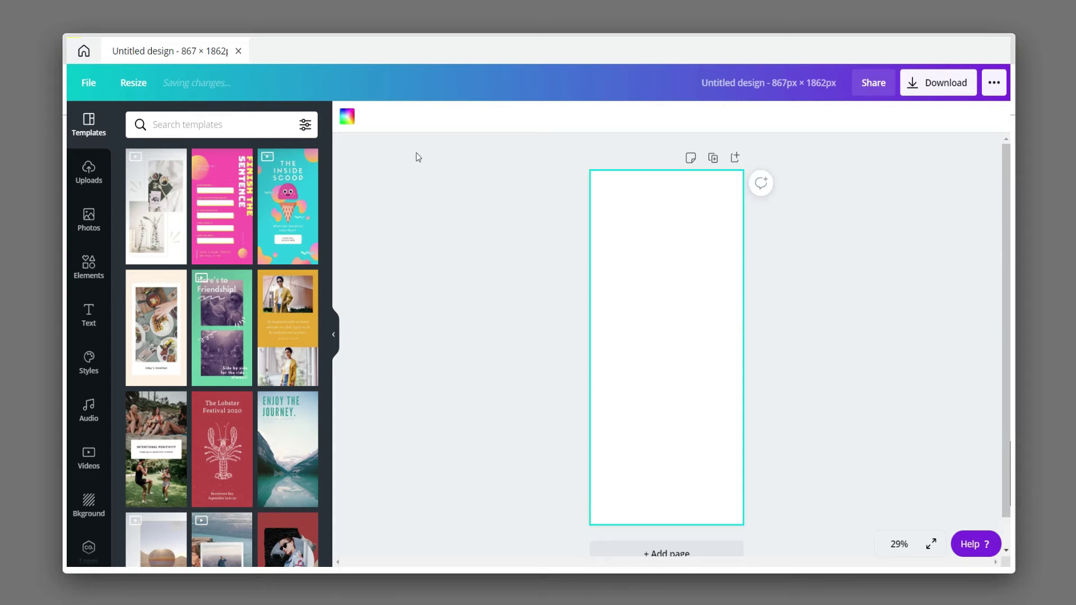
left_click(344, 117)
left_click(499, 213)
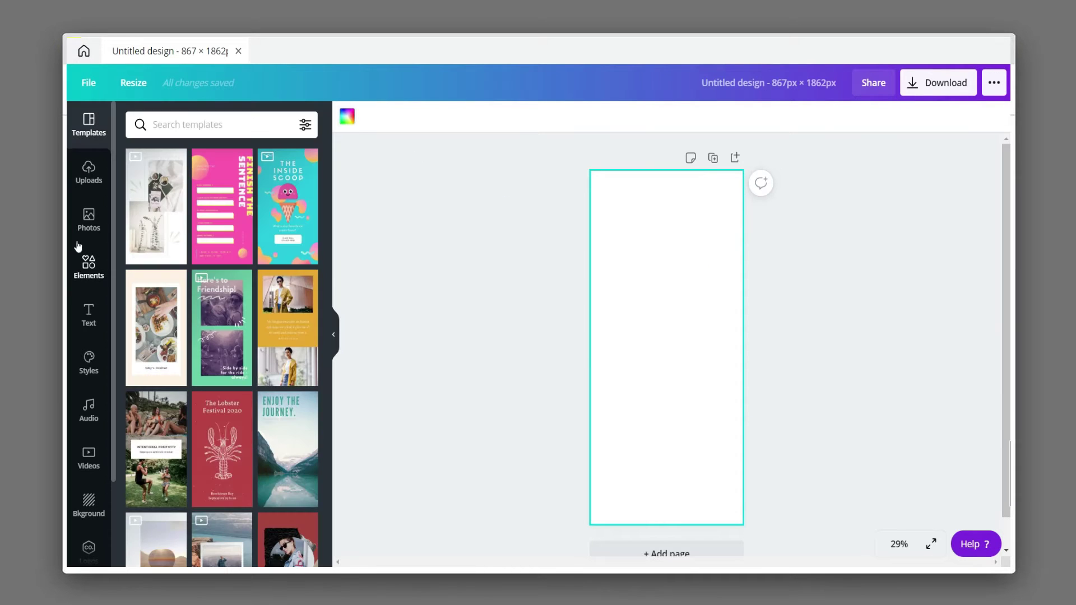
left_click(83, 191)
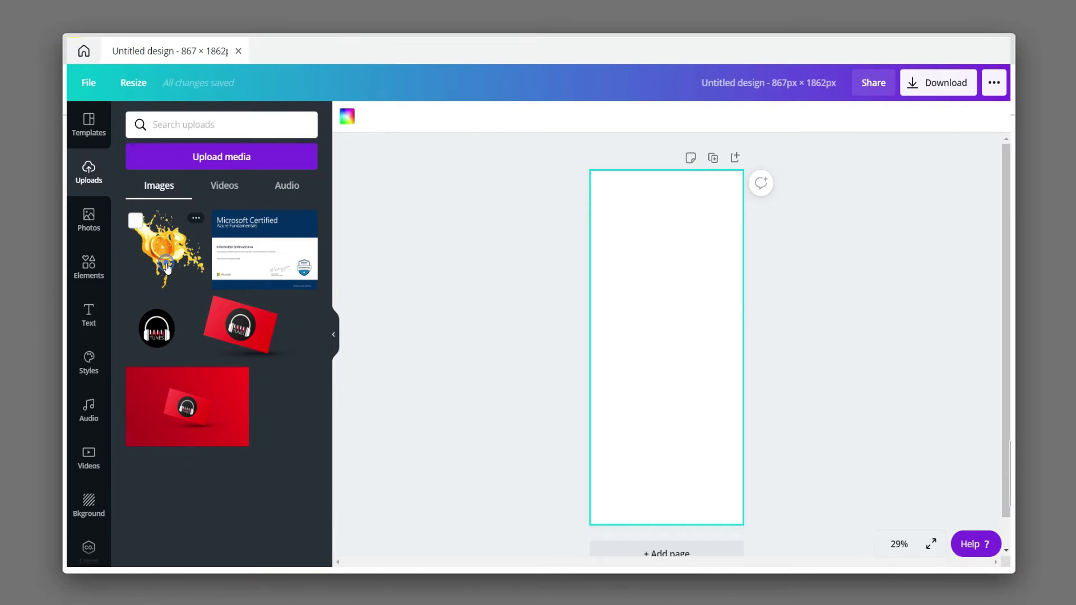
left_click(166, 261)
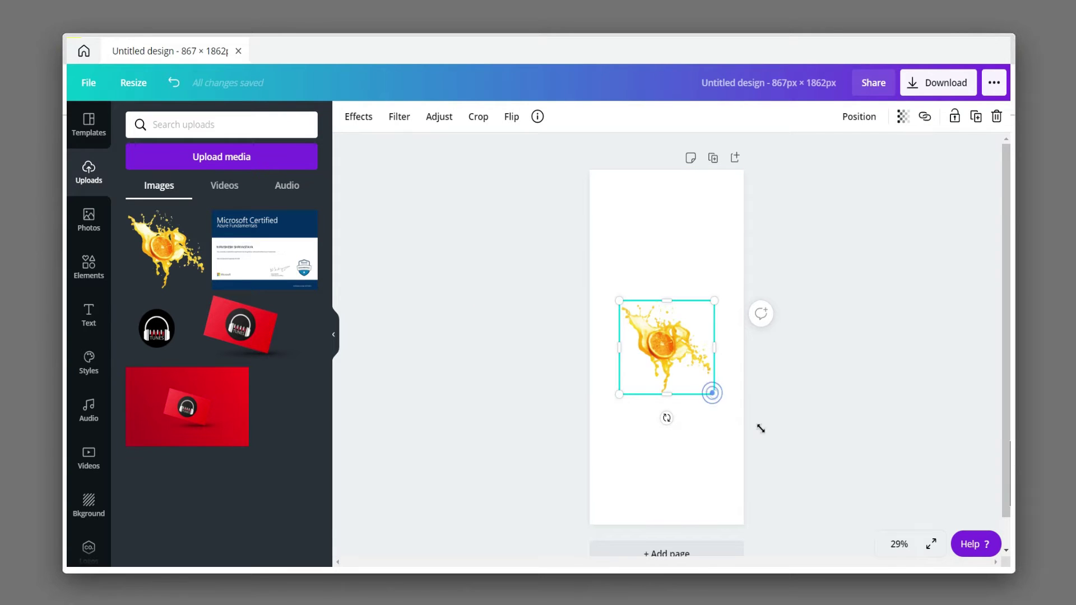
left_click_drag(760, 428, 919, 546)
Step: Enlarge the splash image further and centre it over the page
left_click(89, 266)
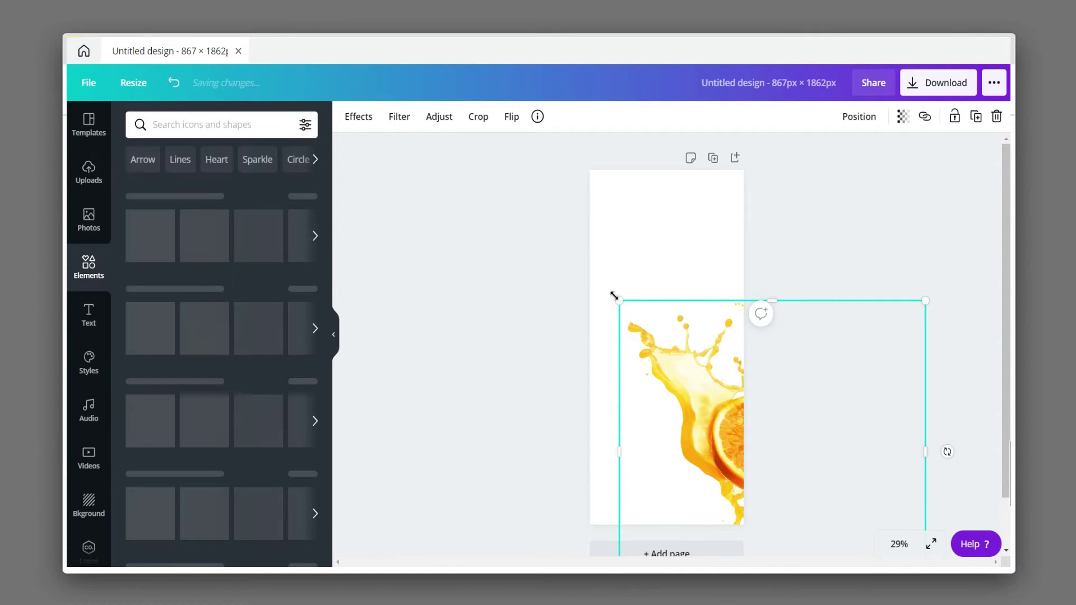
left_click_drag(614, 296, 571, 263)
mouse_move(738, 385)
left_mouse_down()
mouse_move(683, 348)
mouse_move(696, 392)
left_mouse_up()
left_click_drag(867, 246, 812, 300)
mouse_move(708, 425)
left_mouse_down()
mouse_move(717, 412)
mouse_move(722, 427)
left_mouse_up()
Step: Shrink the splash image slightly and shift it up and left over the page
left_click(874, 357)
left_click(699, 383)
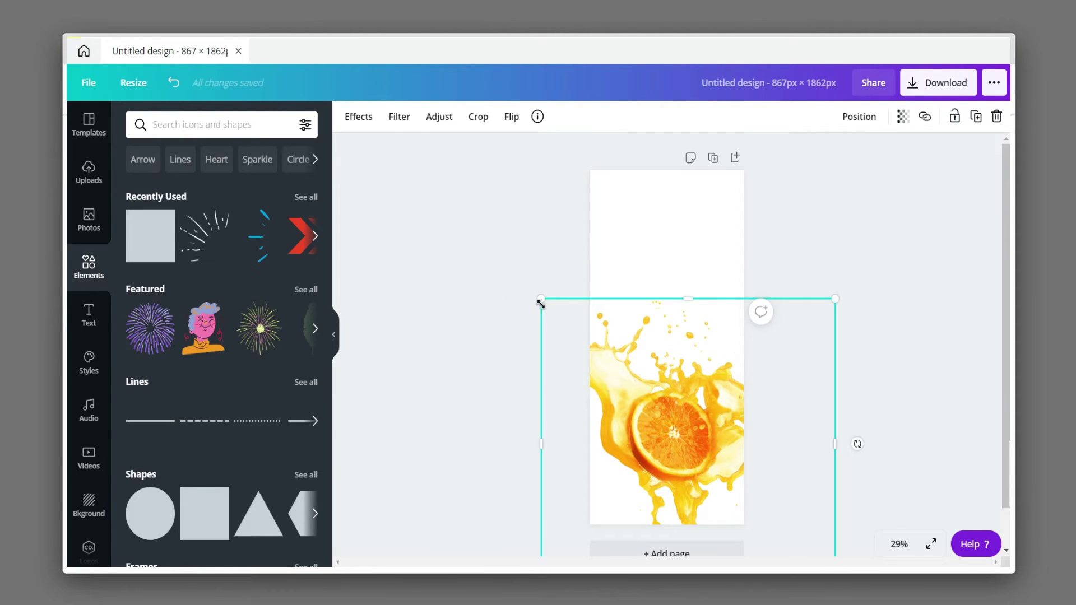
left_click_drag(540, 304, 563, 312)
left_click_drag(681, 425, 662, 404)
left_click(922, 406)
left_click(676, 414)
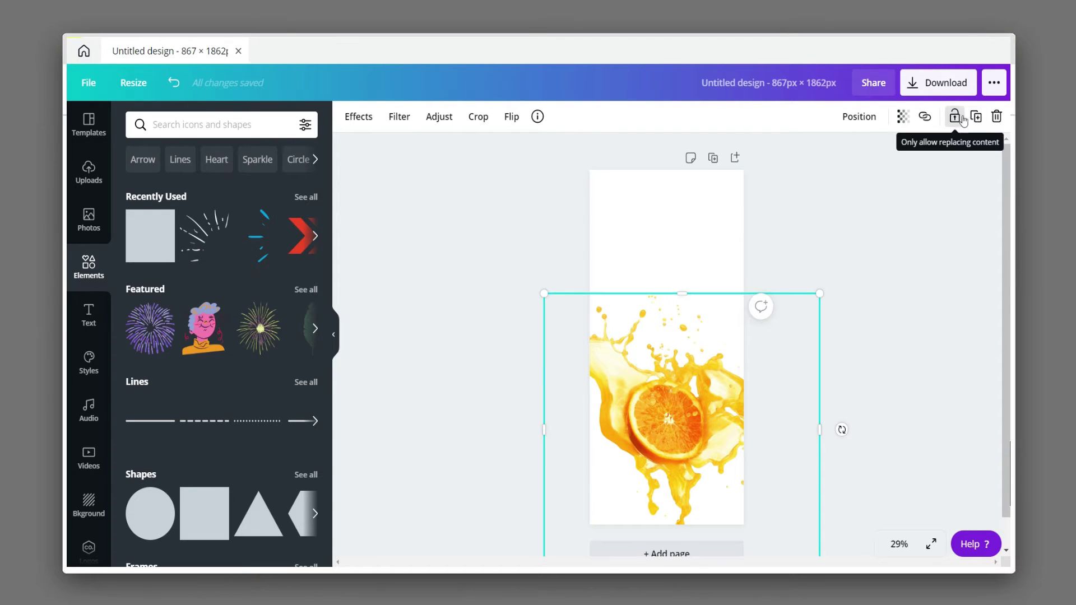
Step: Duplicate the splash image, move the copy to the top-right corner, and nudge the lower one
key("ctrl+d")
left_click_drag(737, 411, 766, 174)
left_click(874, 338)
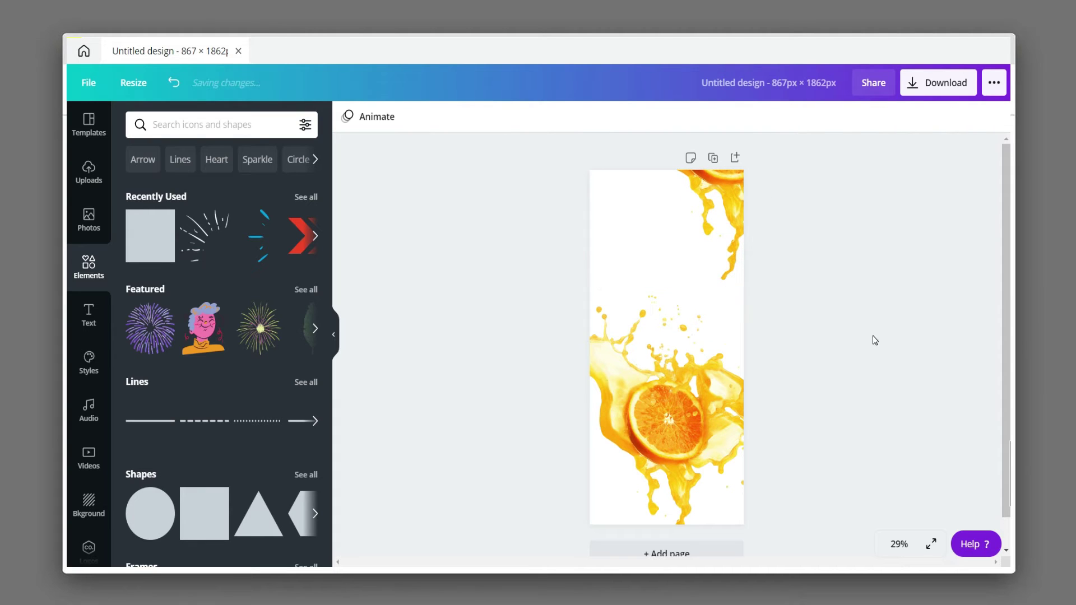
left_click_drag(701, 228, 708, 225)
left_click(914, 389)
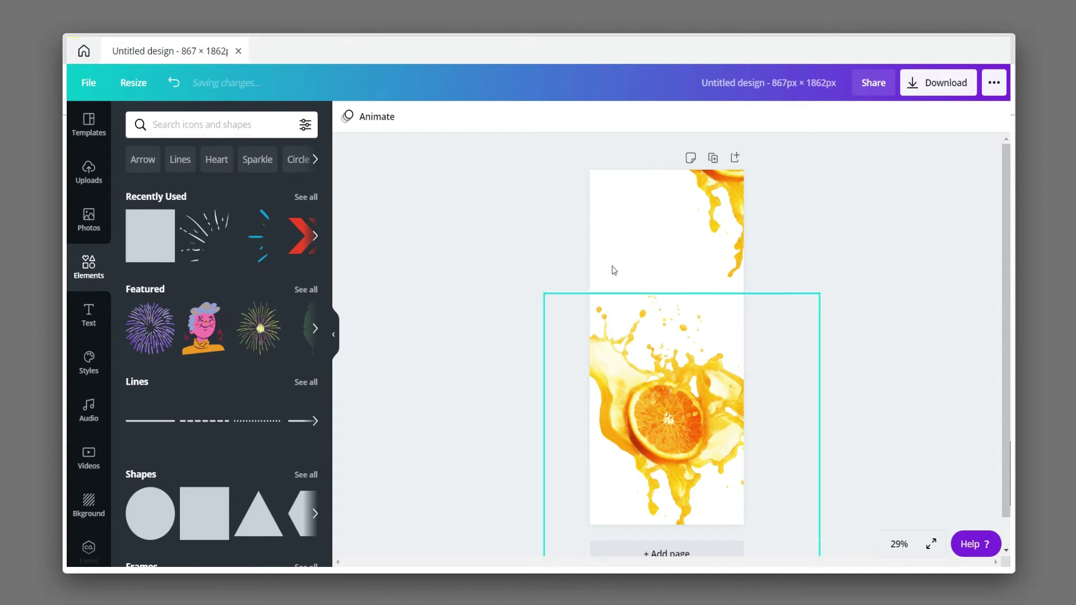
left_click(593, 215)
left_click(346, 116)
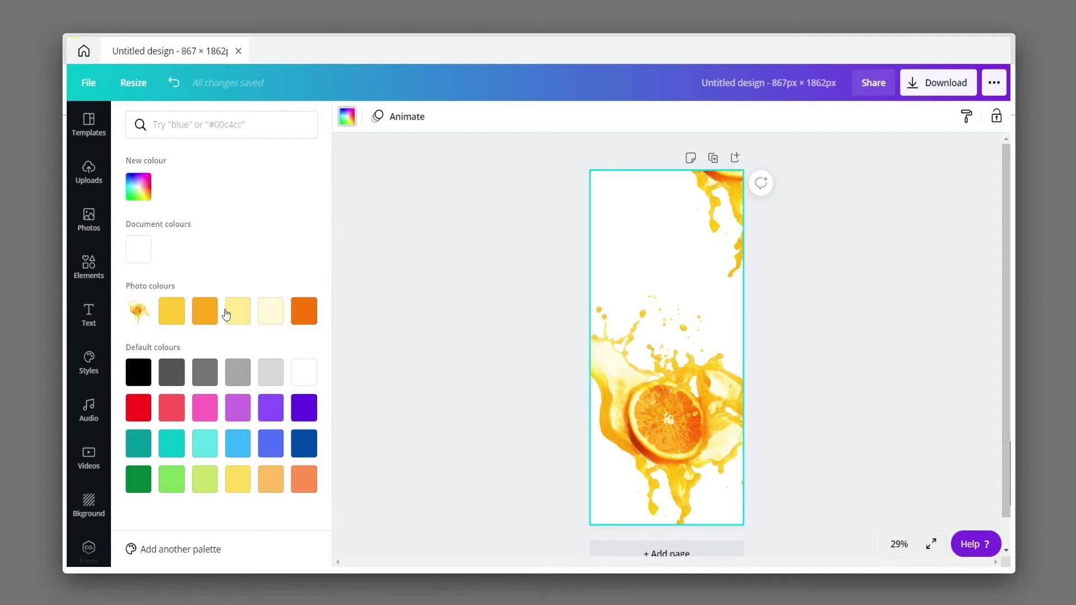
Step: Set the page background to the amber swatch from the photo's colours
left_click(205, 317)
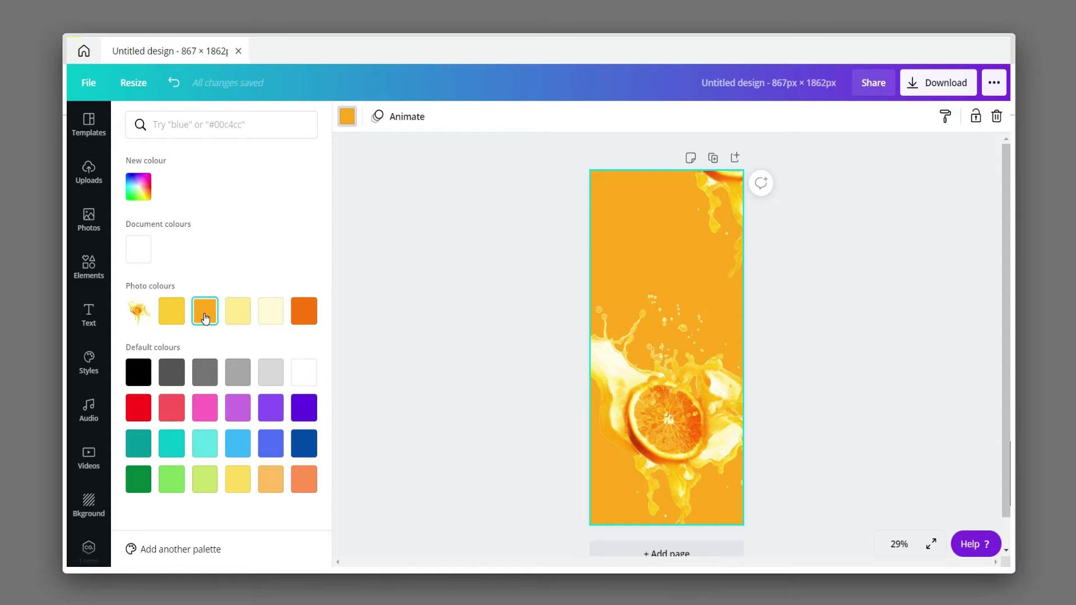
left_click(231, 318)
left_click(273, 317)
left_click(236, 317)
left_click(310, 316)
left_click(205, 312)
left_click(366, 298)
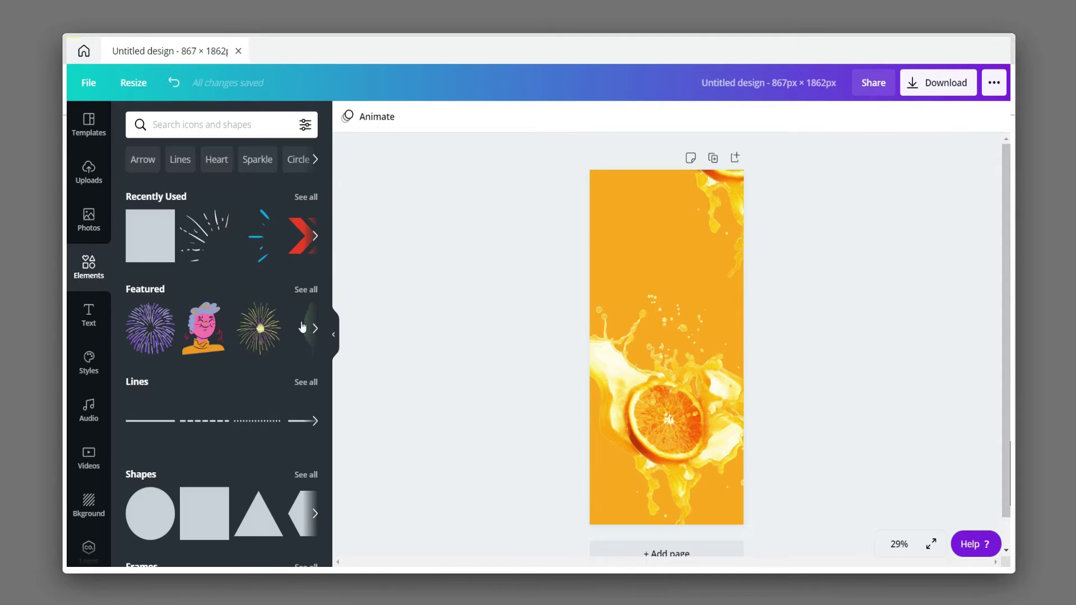
left_click(90, 326)
Step: Add a heading text box, then move the lower splash image down-left and lock it
left_click(197, 188)
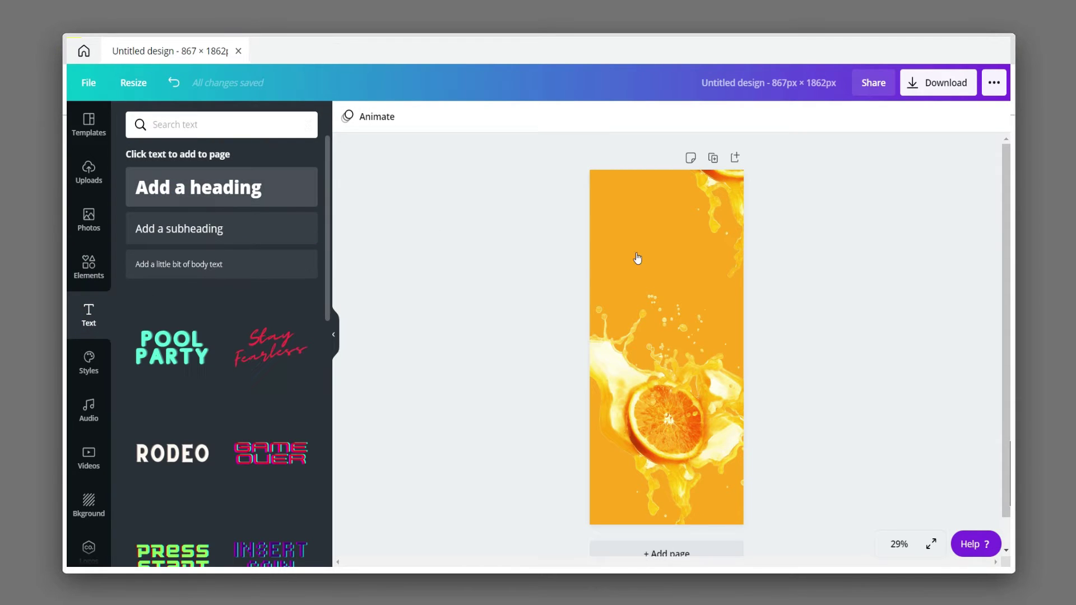
left_click(517, 264)
left_click(710, 253)
left_click_drag(830, 236, 768, 519)
left_click(952, 116)
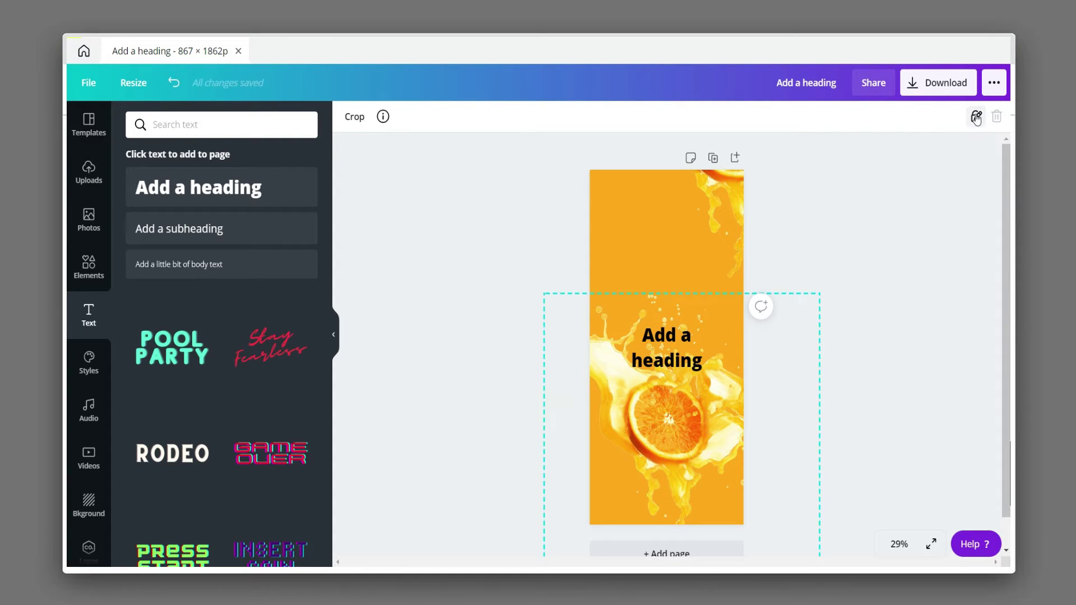
Step: Change the heading to uppercase ORANGE in Montserrat Extra-Bold
double_click(715, 358)
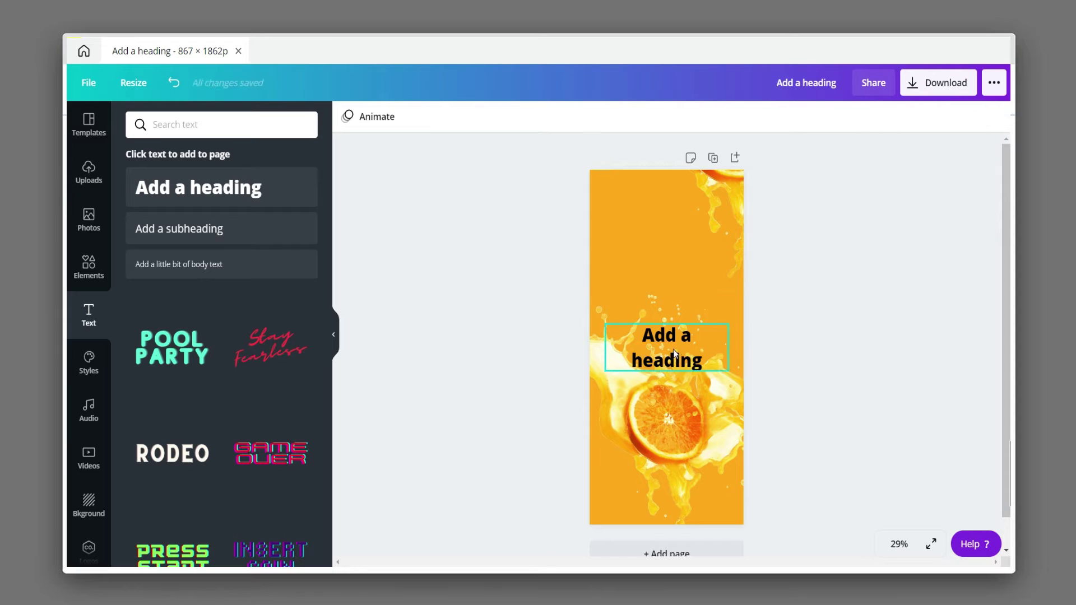
type("o")
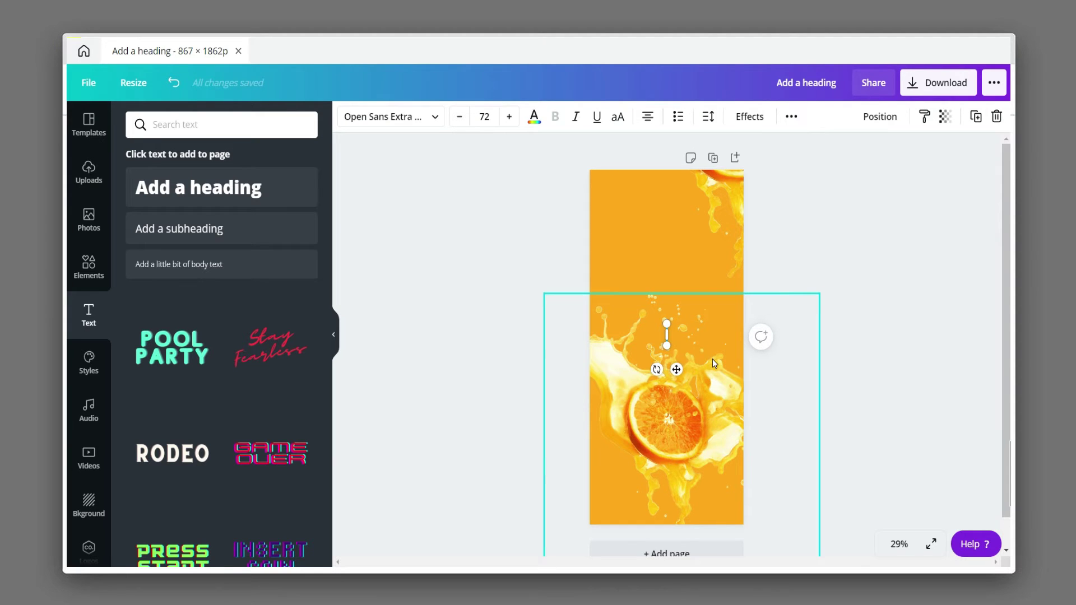
type("range")
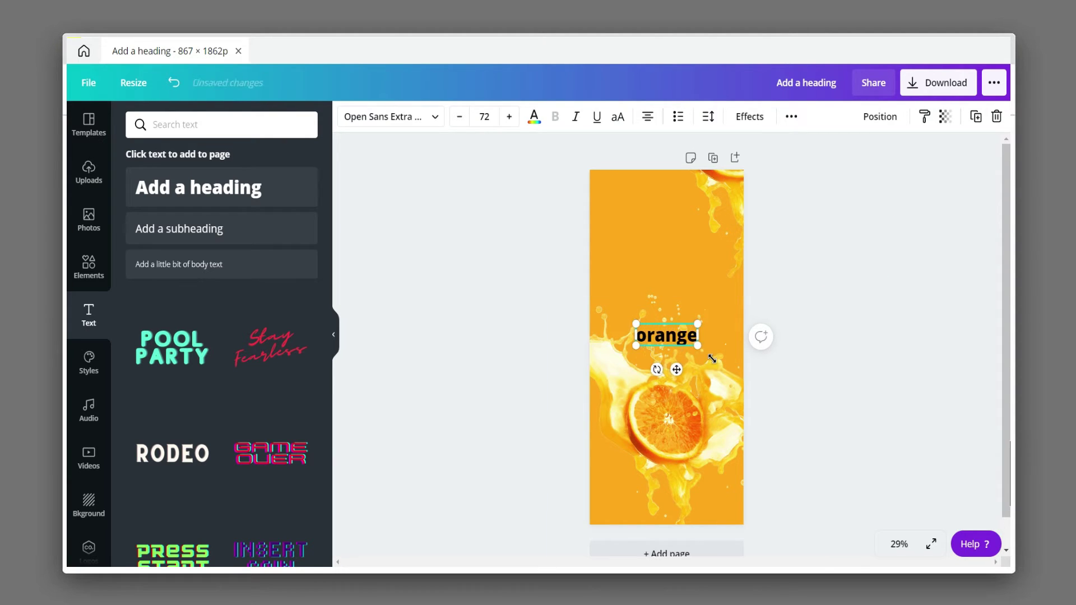
left_click(610, 116)
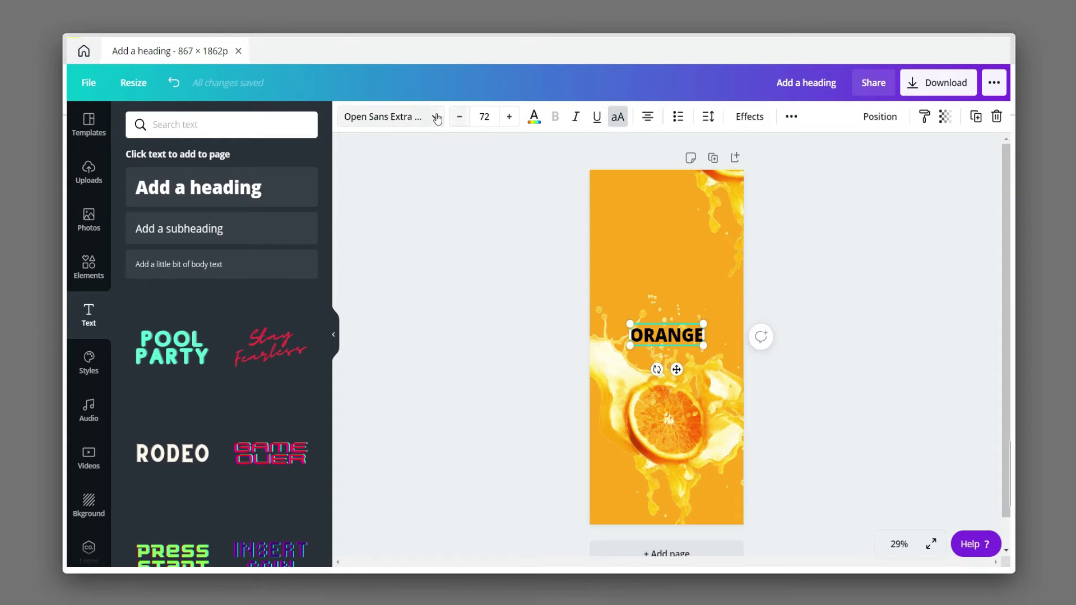
left_click(428, 116)
left_click(229, 126)
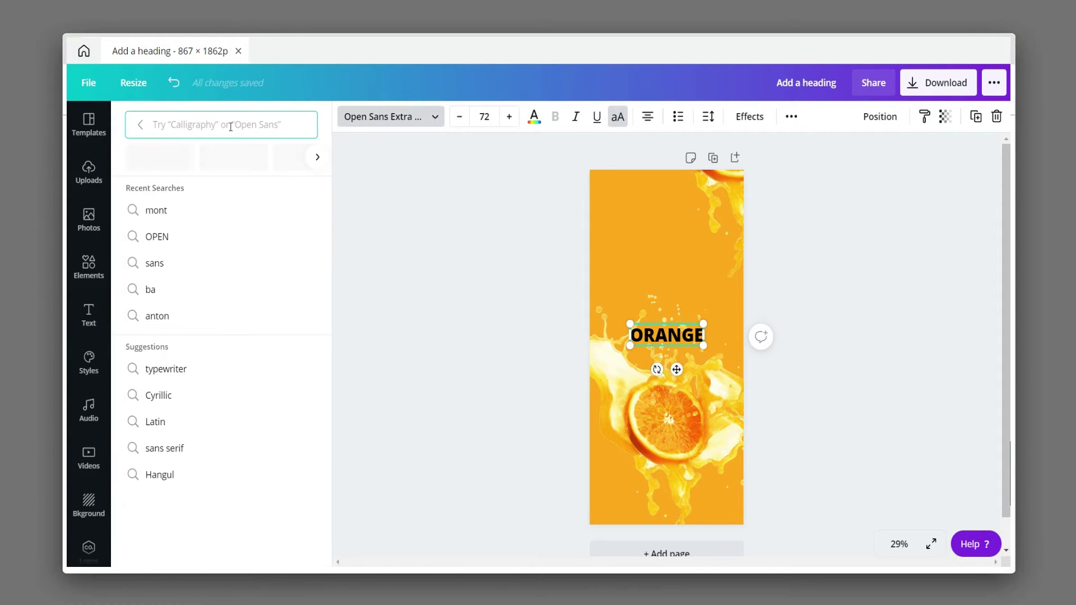
type("man")
key("BackSpace")
key("BackSpace")
key("BackSpace")
type("ont")
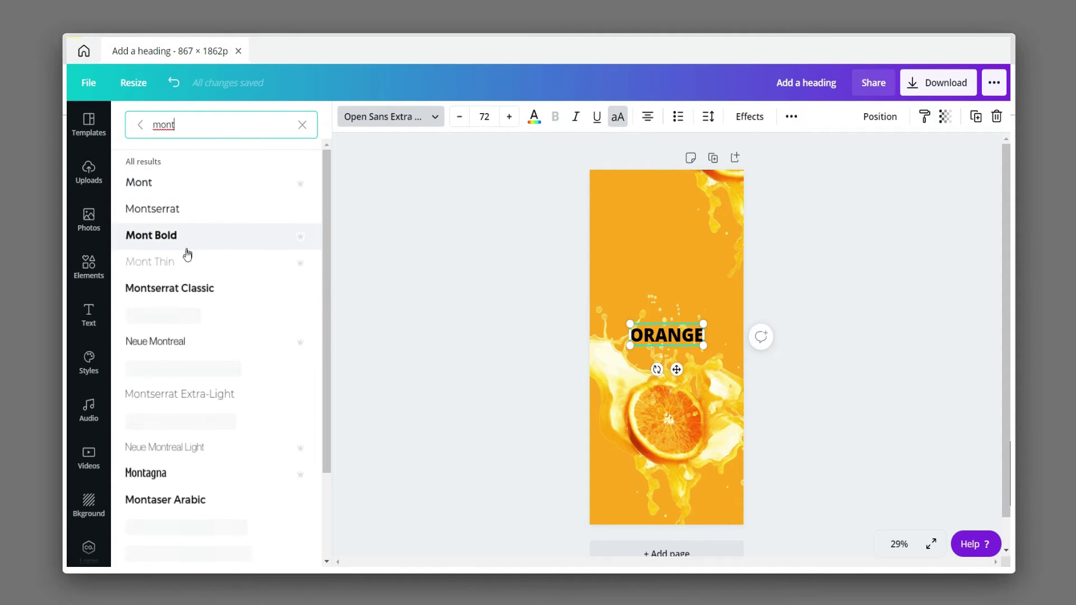
left_click(185, 368)
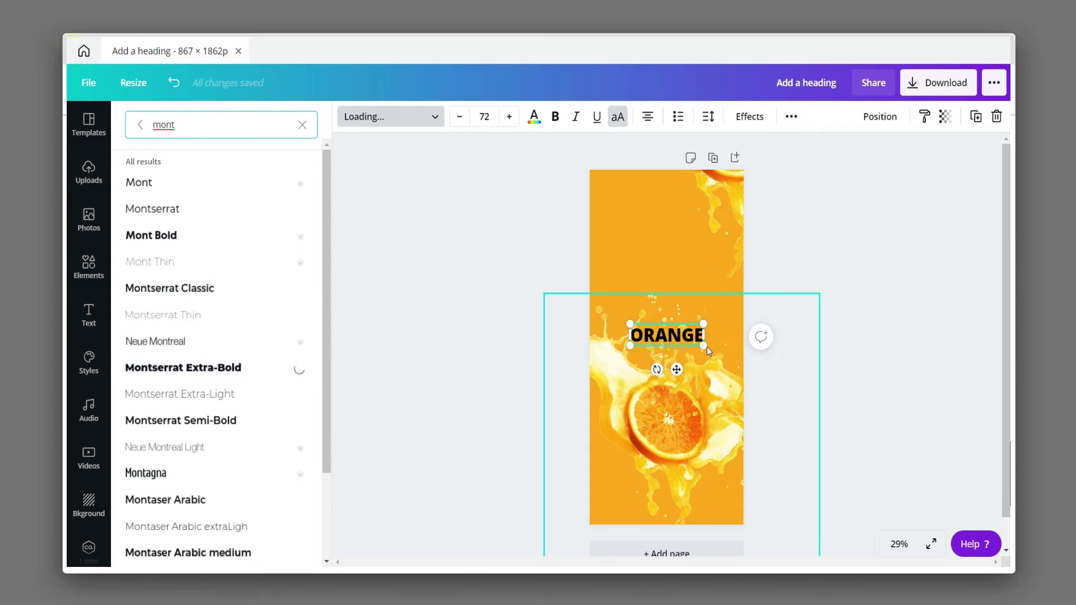
Step: Rotate ORANGE vertical at the upper-left, enlarge it to size 144, and lower the splash photo
left_click_drag(653, 369, 740, 354)
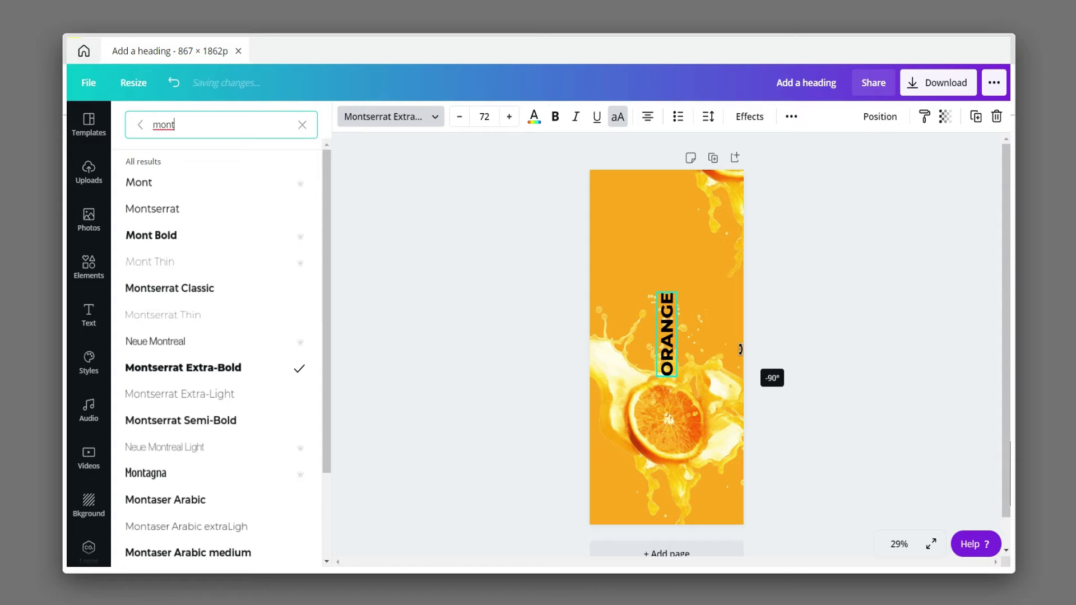
mouse_move(700, 324)
left_mouse_down()
mouse_move(632, 273)
mouse_move(623, 176)
left_mouse_up()
left_click(730, 363)
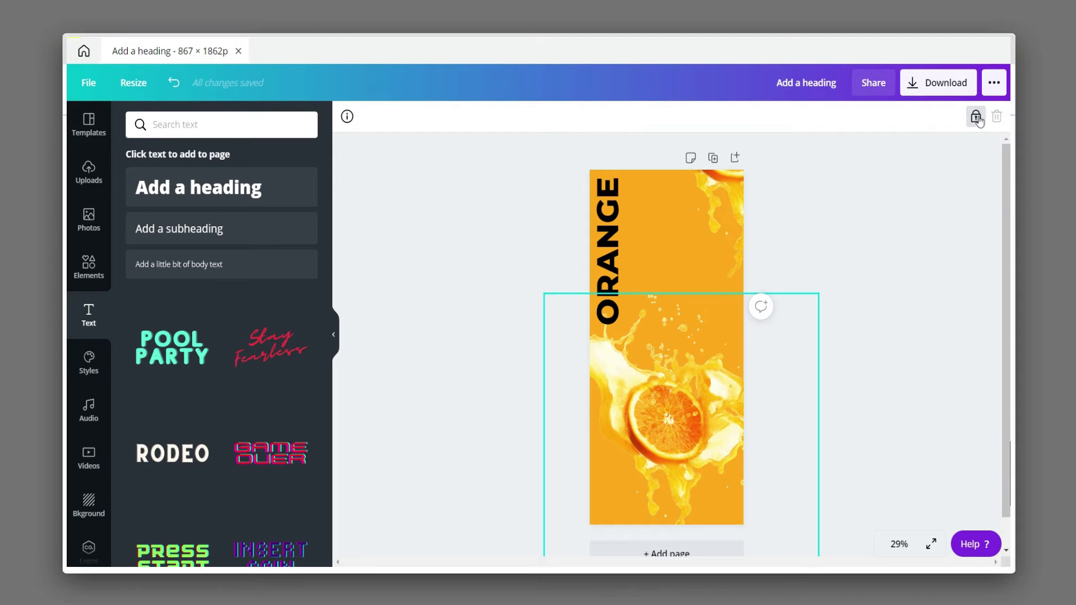
left_click_drag(734, 413, 737, 458)
left_click(901, 365)
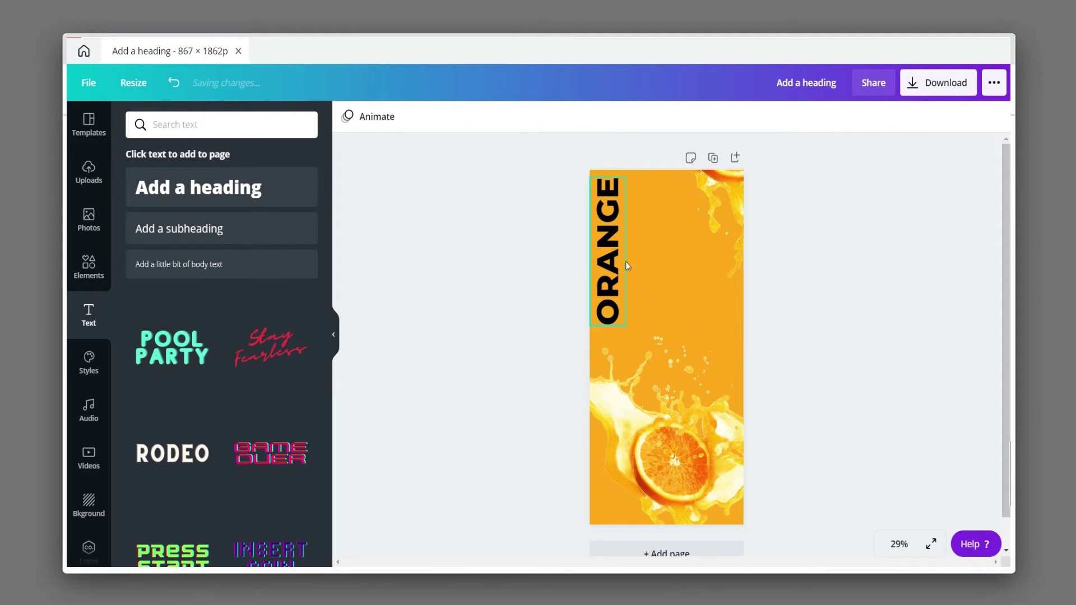
left_click_drag(616, 263, 621, 267)
left_click(676, 400)
left_click_drag(677, 401, 673, 389)
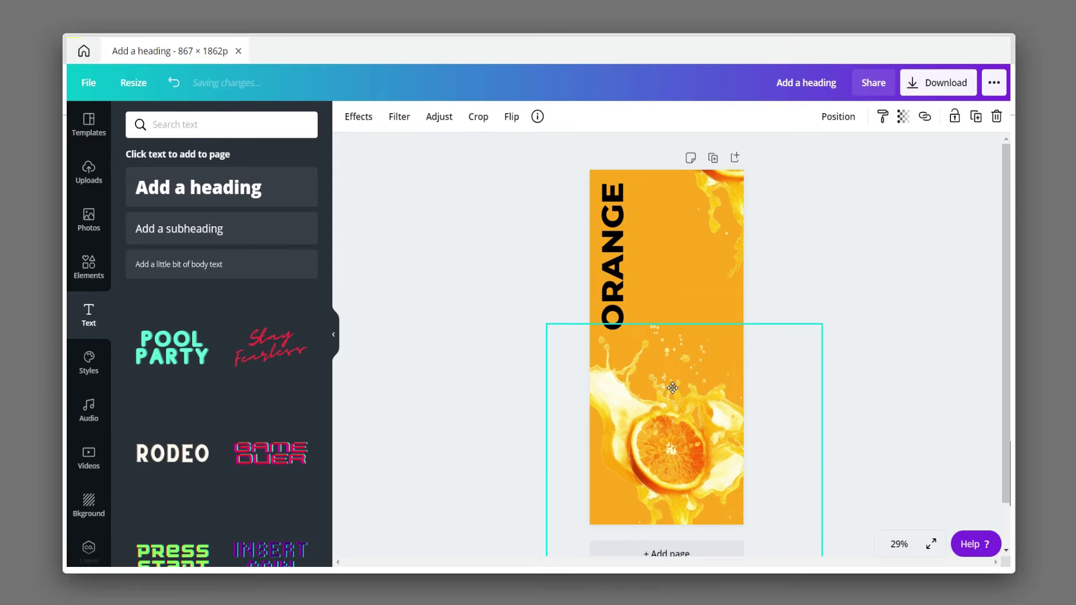
left_click(947, 220)
left_click(613, 252)
left_click_drag(632, 330, 654, 352)
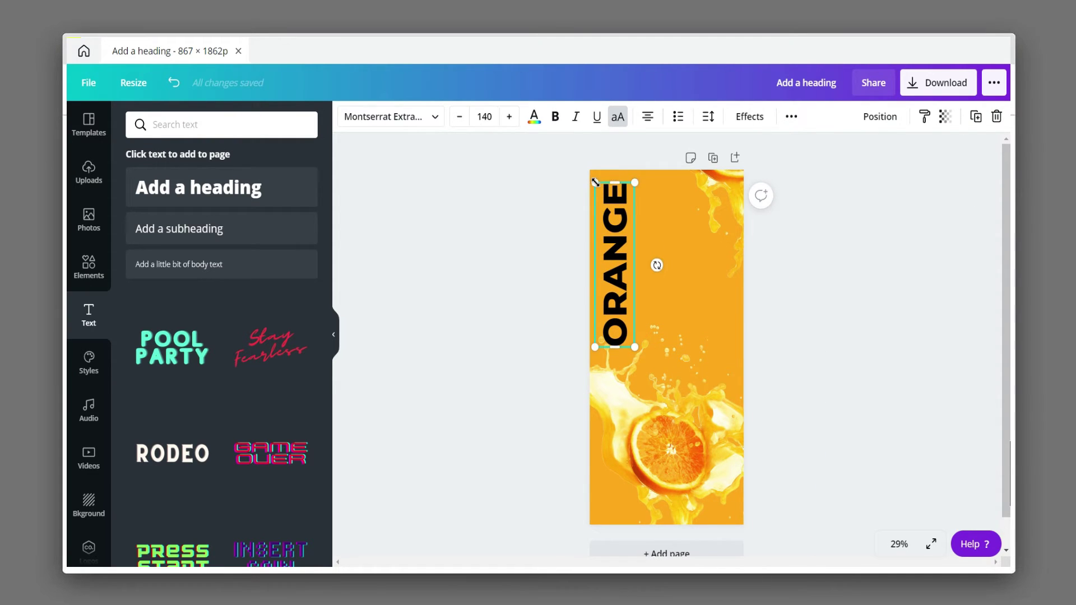
left_click_drag(595, 182, 592, 179)
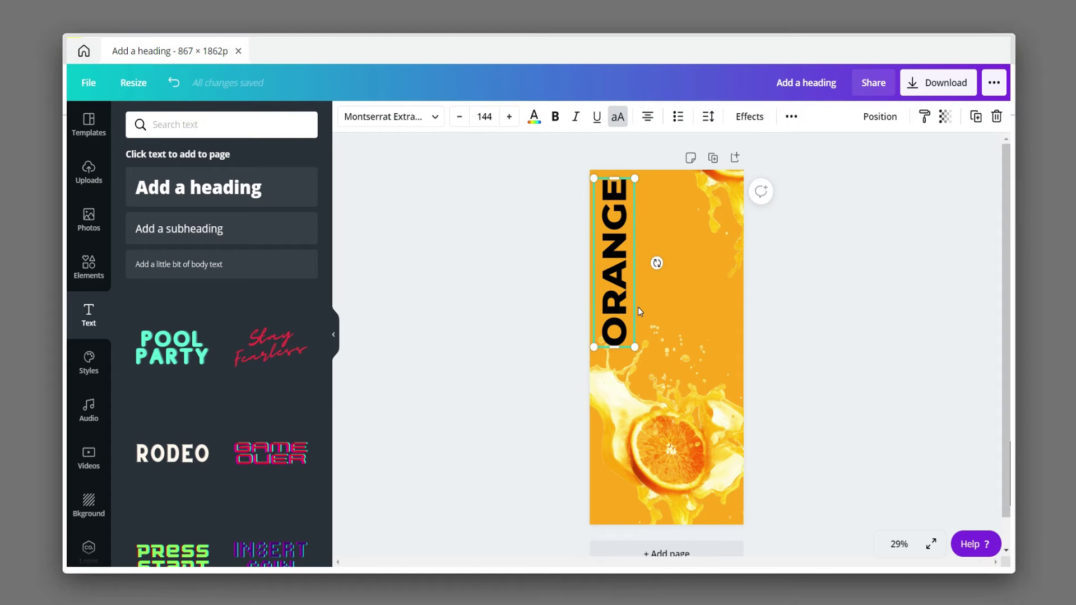
Step: Give ORANGE the Hollow outline effect and place a pale-yellow rectangle across the page middle
left_click(734, 123)
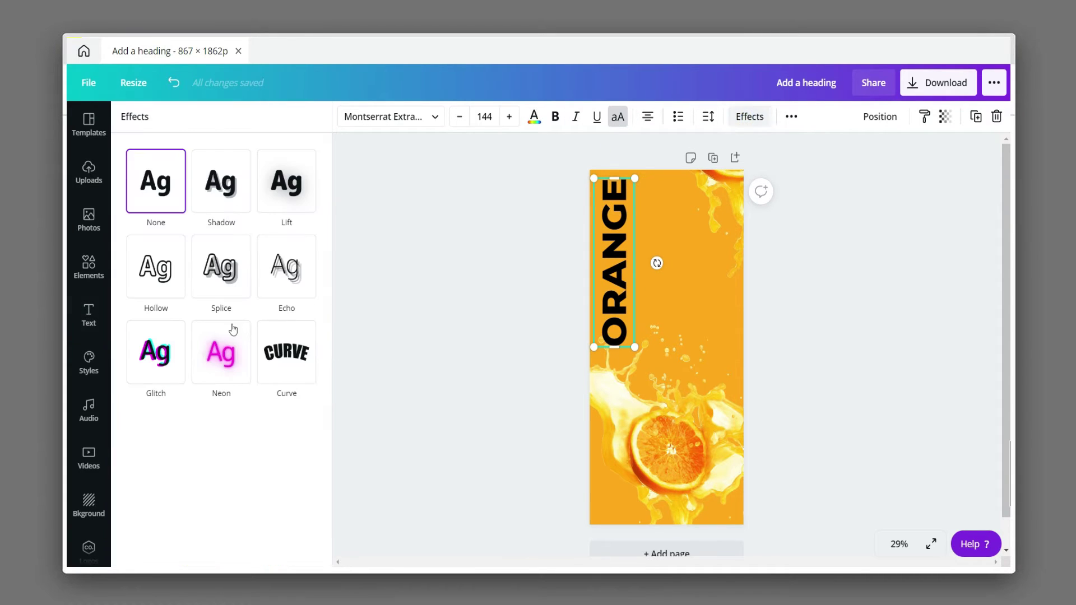
left_click(220, 250)
left_click(155, 274)
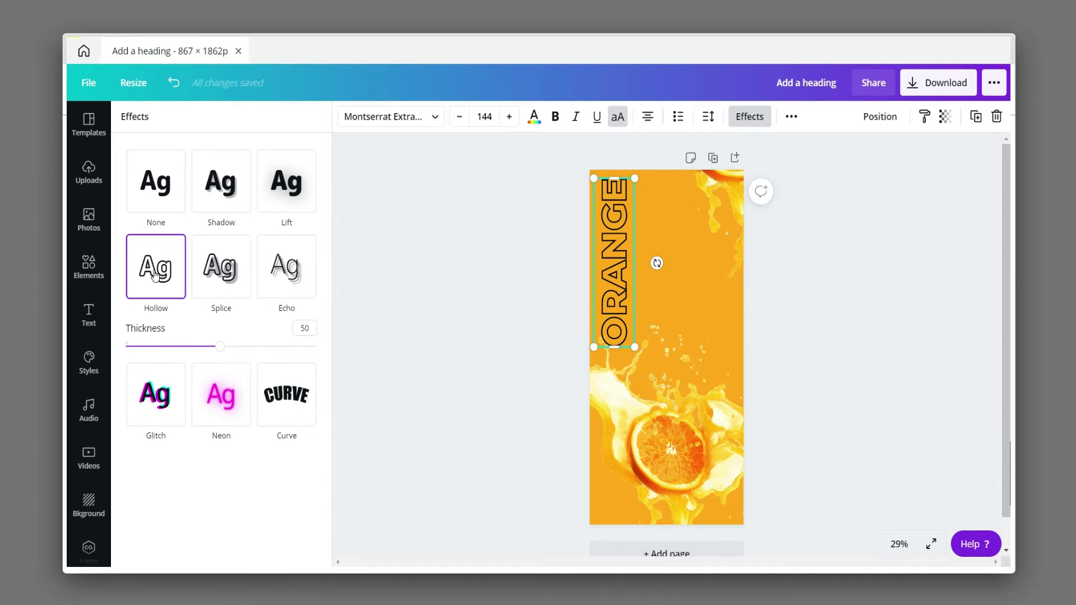
left_click(375, 326)
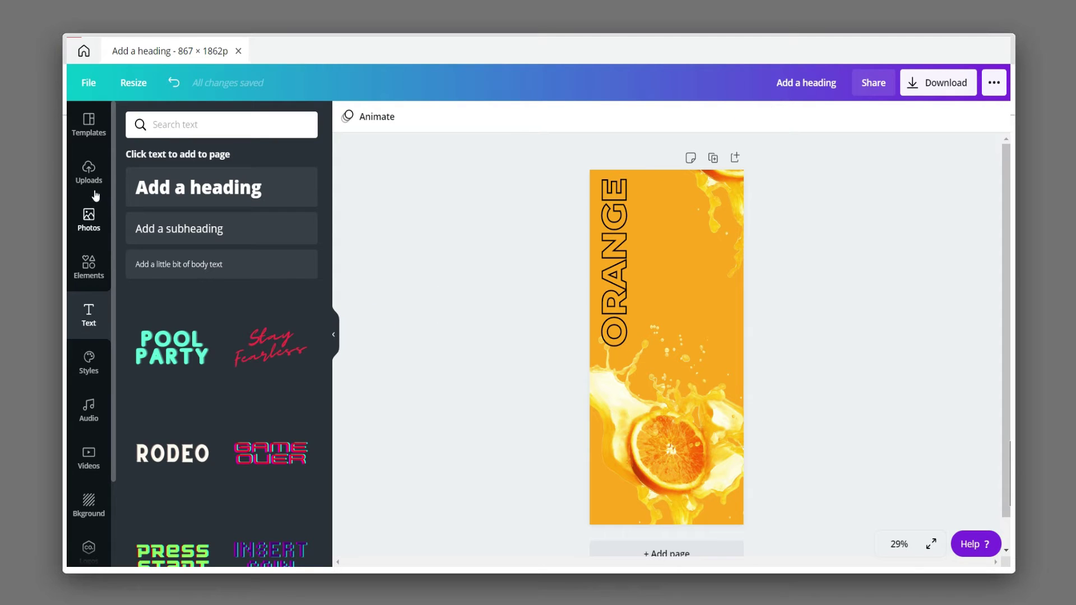
left_click(88, 266)
mouse_move(150, 236)
left_mouse_down()
mouse_move(667, 348)
mouse_move(670, 330)
mouse_move(738, 316)
left_mouse_up()
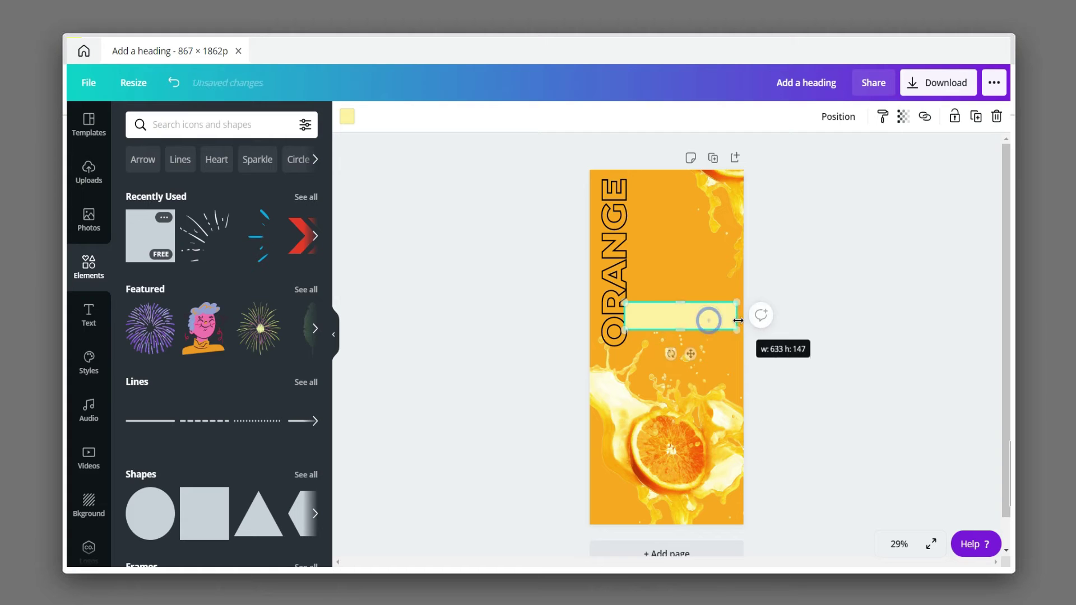
Step: Duplicate ORANGE as a horizontal copy below the yellow bar and retype it as JUICE
left_click(825, 303)
left_click(612, 242)
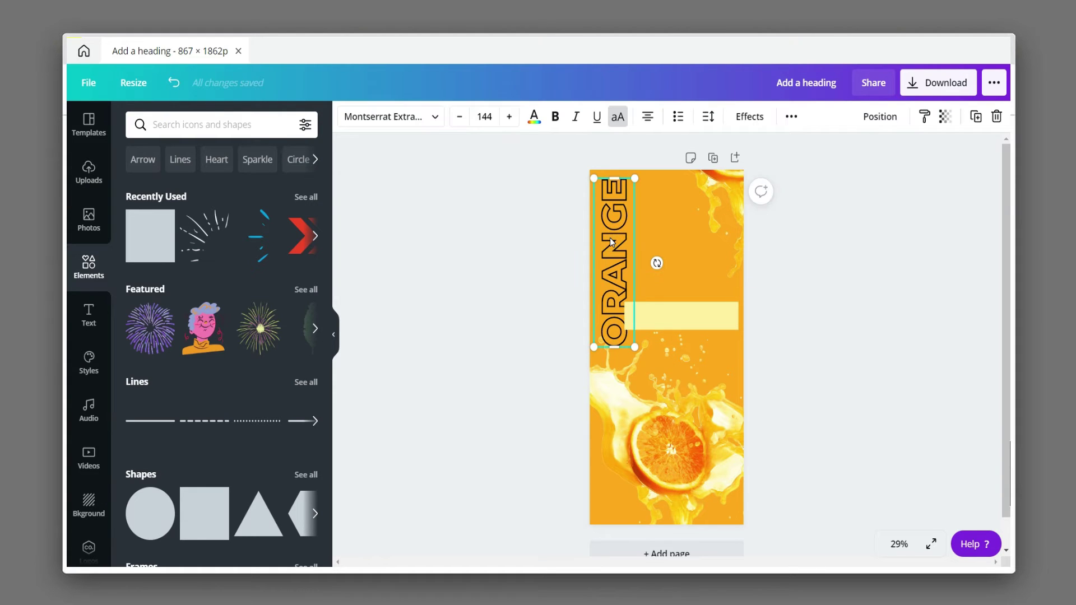
key("ctrl+d")
mouse_move(612, 242)
left_mouse_down()
mouse_move(659, 320)
mouse_move(660, 386)
left_mouse_up()
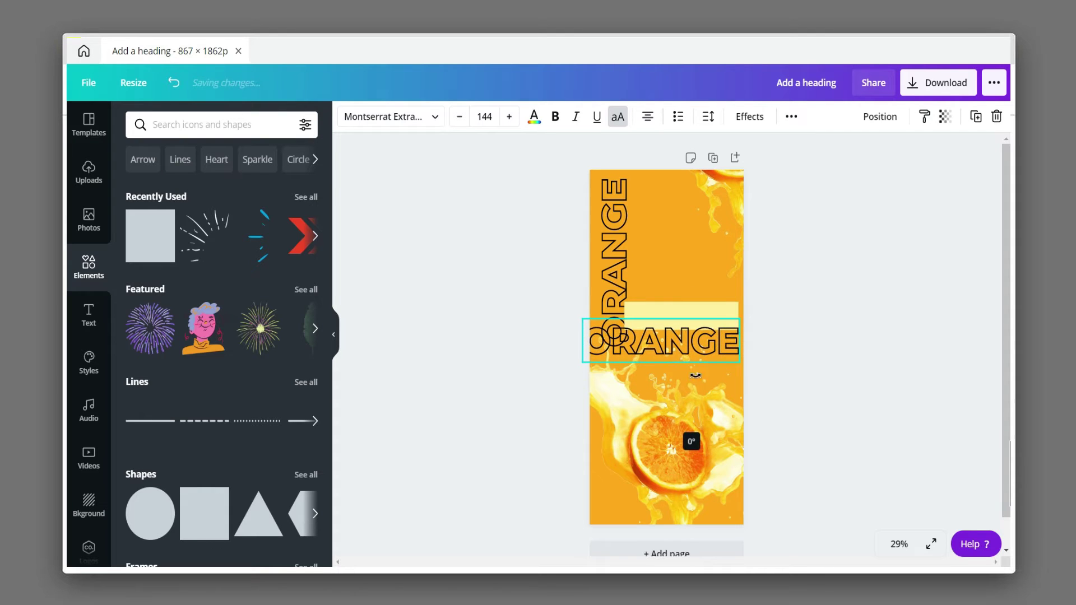
type("JUI")
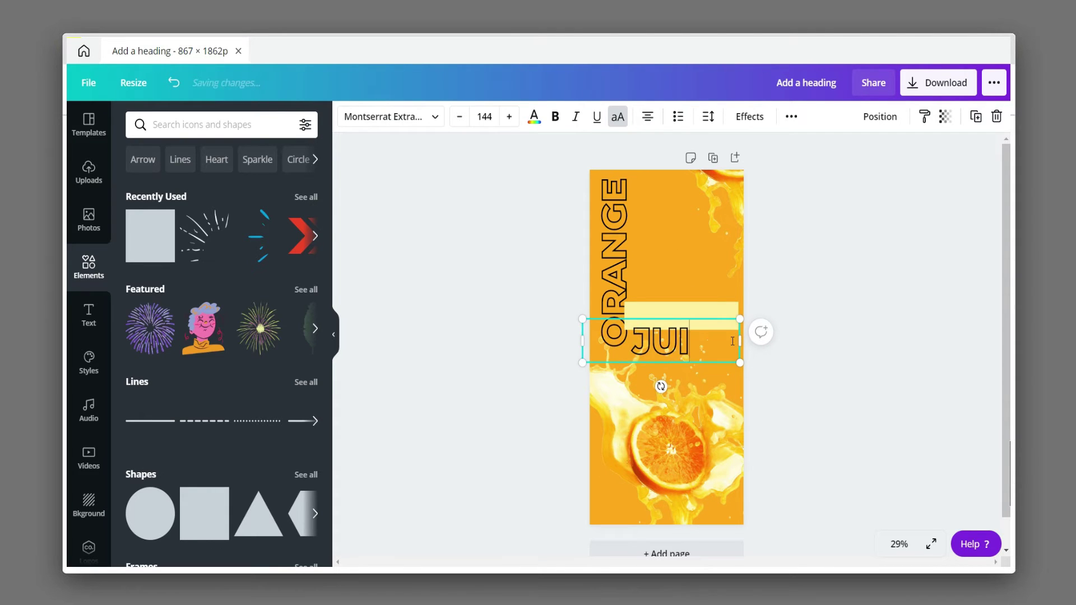
type("CE")
left_click_drag(739, 346, 695, 346)
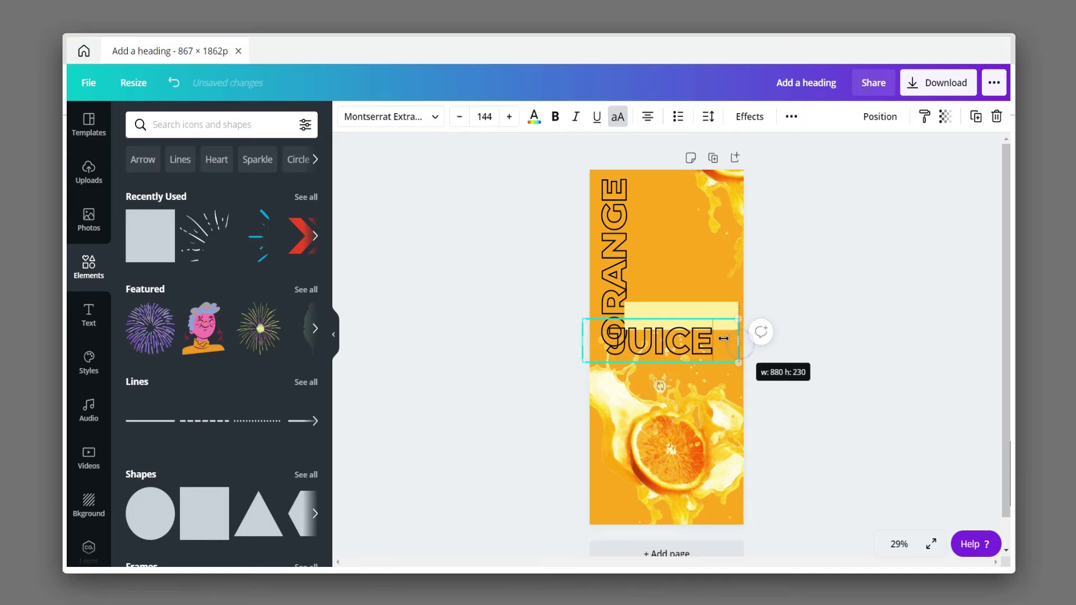
Step: Remove JUICE's outline, widen its letter spacing, and set it on one line beside ORANGE
left_click(749, 121)
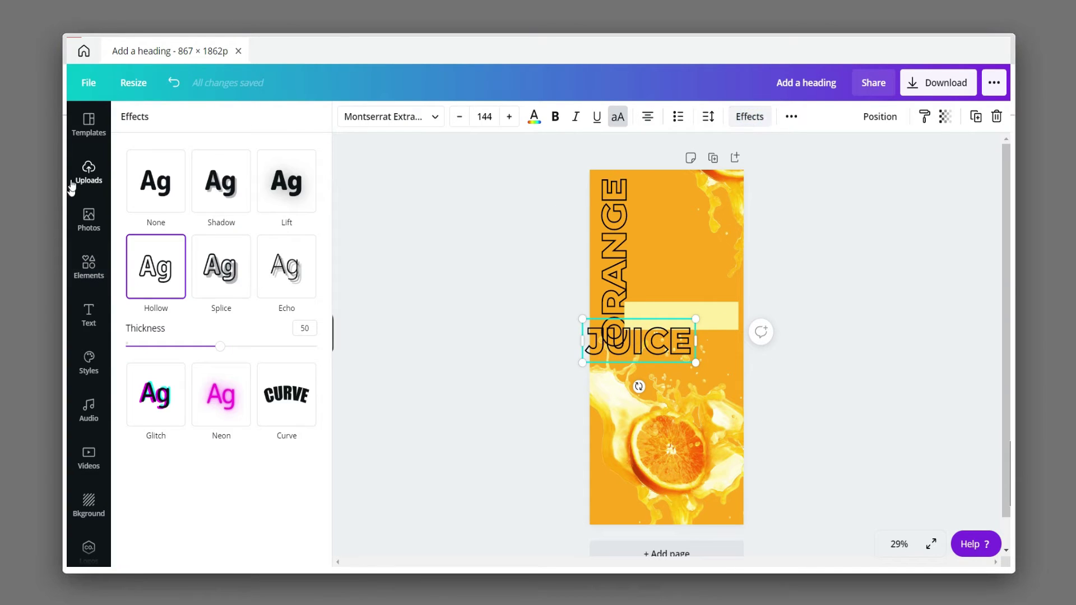
left_click(154, 181)
left_click(794, 412)
left_click_drag(661, 344, 705, 355)
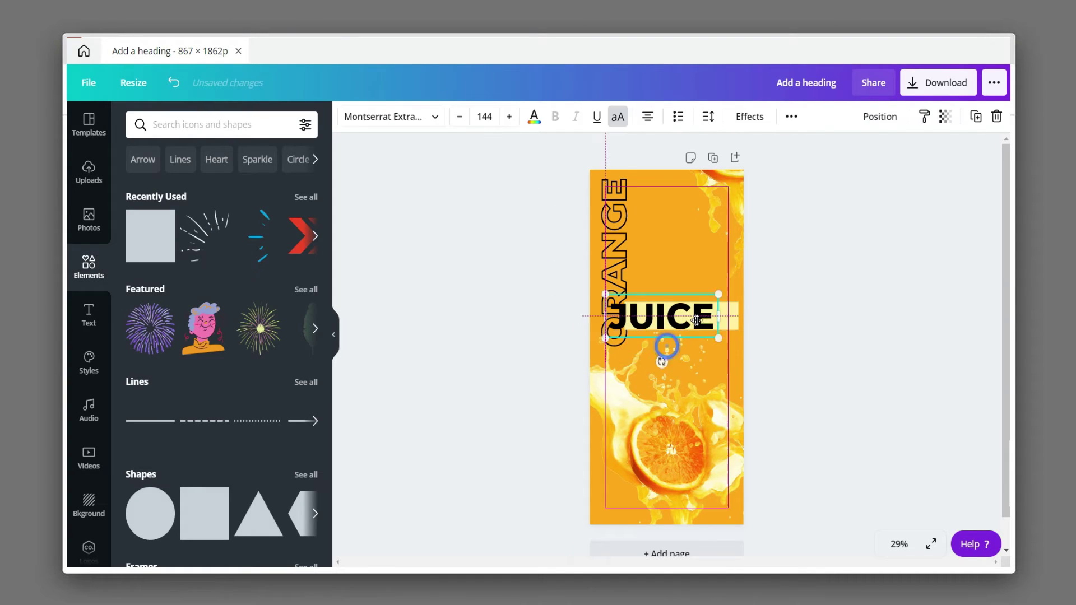
left_click(705, 328)
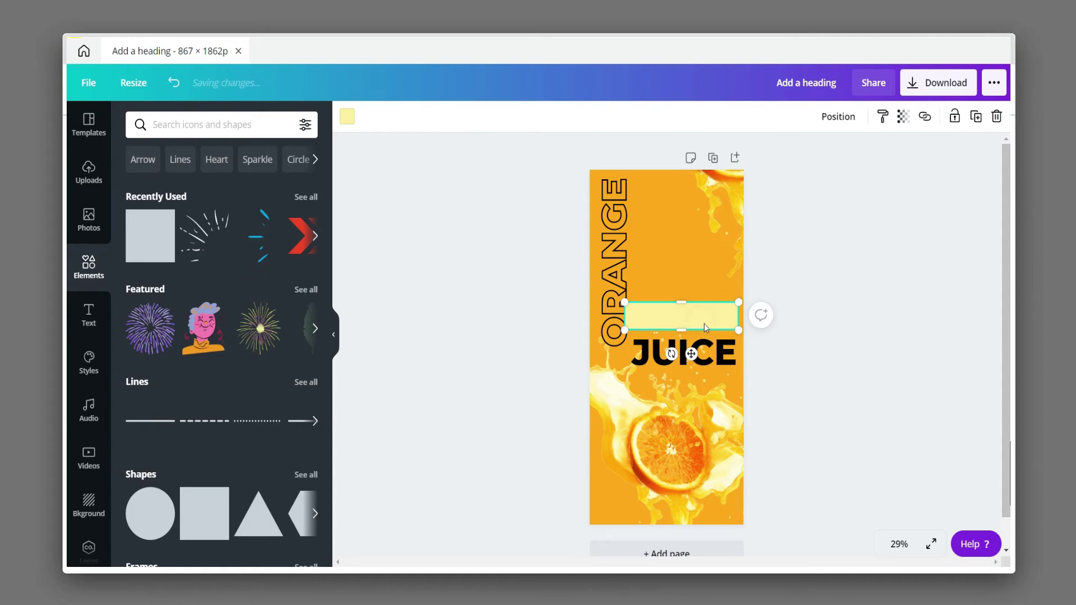
left_click(705, 361)
left_click(708, 117)
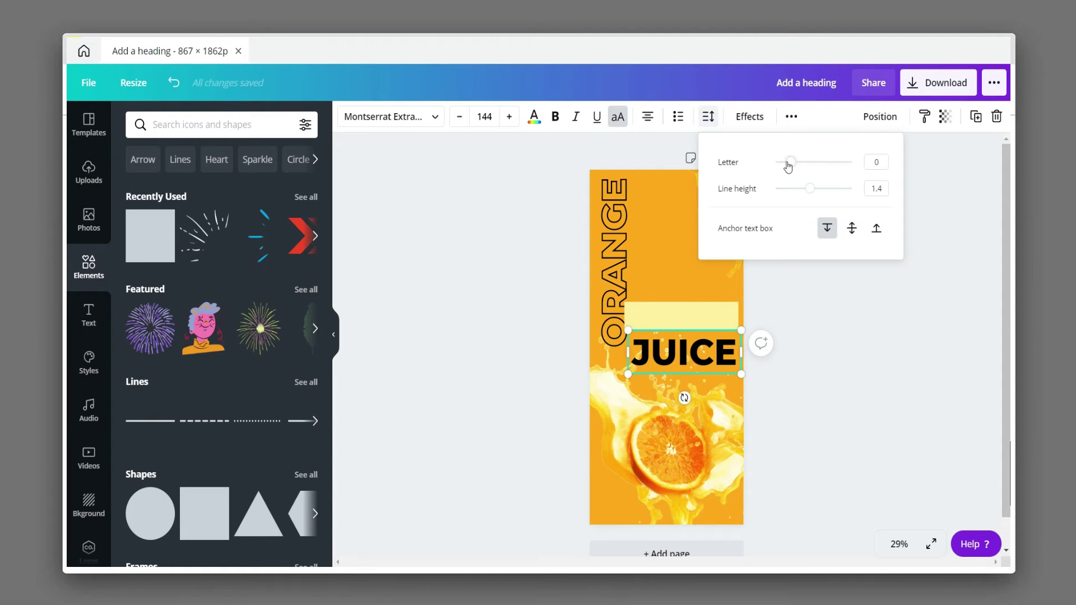
left_click_drag(788, 166, 797, 163)
mouse_move(749, 377)
left_mouse_down()
mouse_move(751, 351)
mouse_move(693, 315)
left_mouse_up()
Step: Trim the yellow bar's width and colour the JUICE text orange
left_click(762, 320)
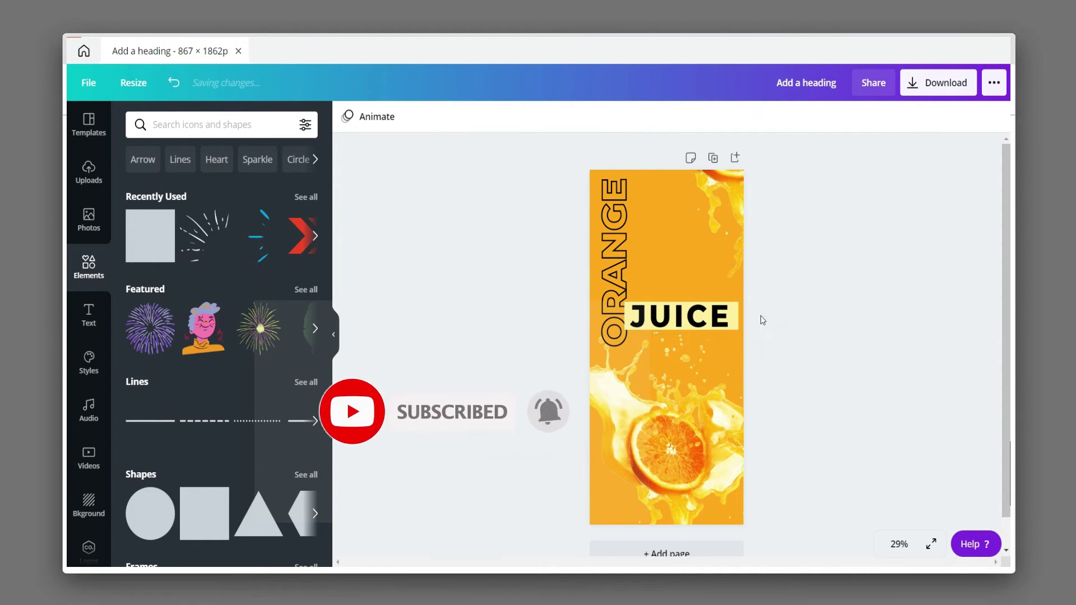
left_click(731, 315)
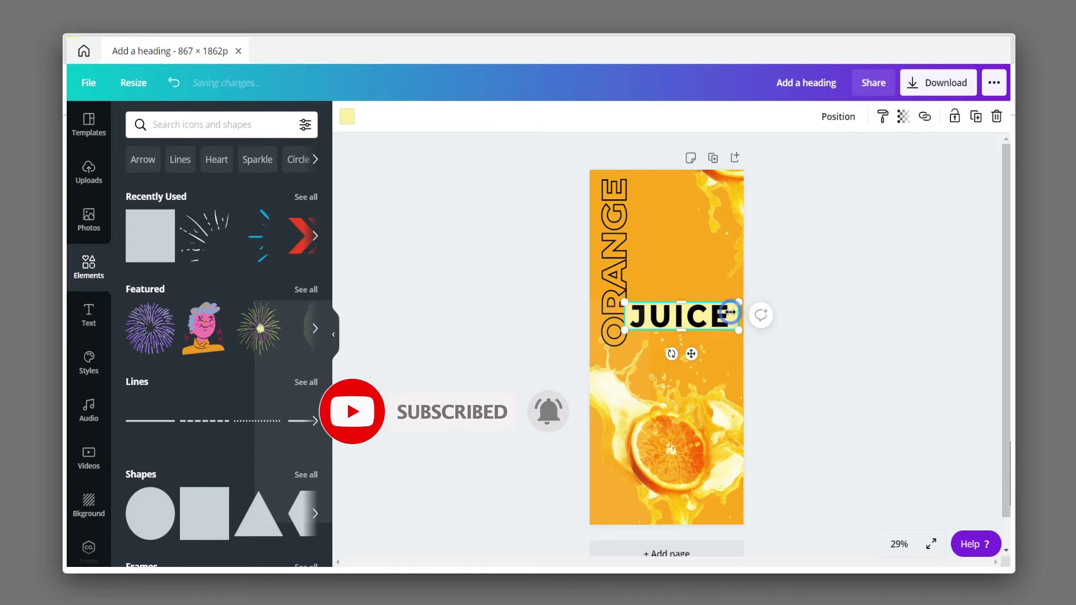
left_click_drag(736, 315, 734, 315)
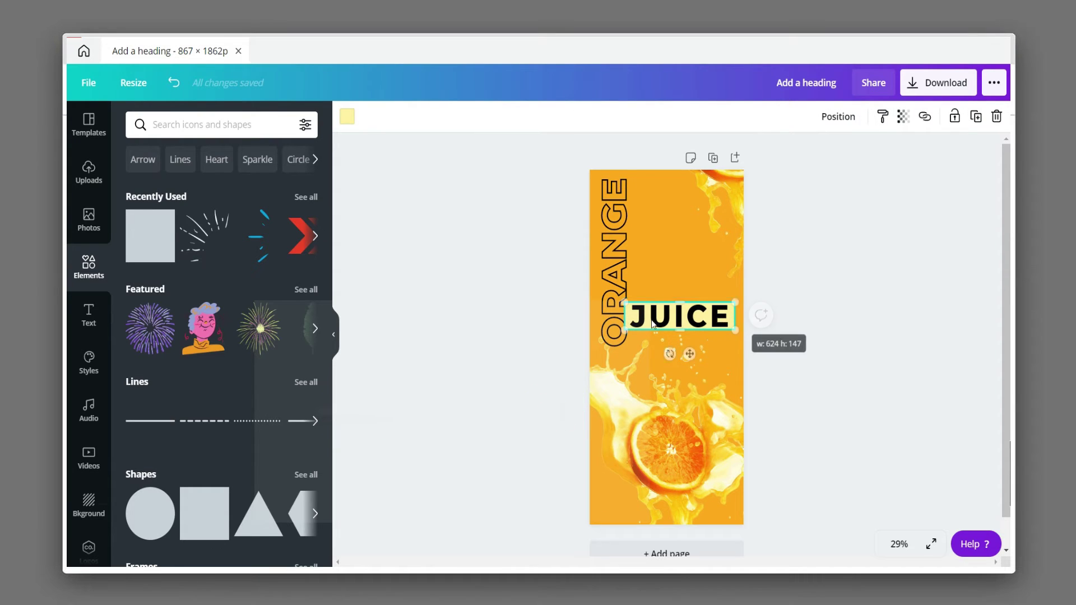
left_click_drag(626, 318, 624, 319)
left_click(809, 364)
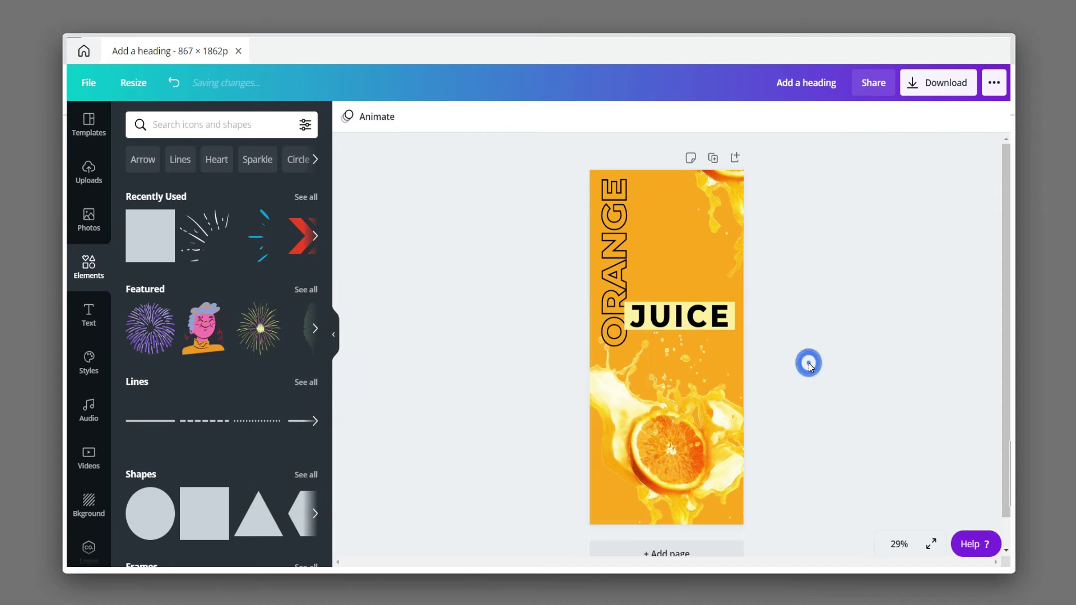
left_click(706, 316)
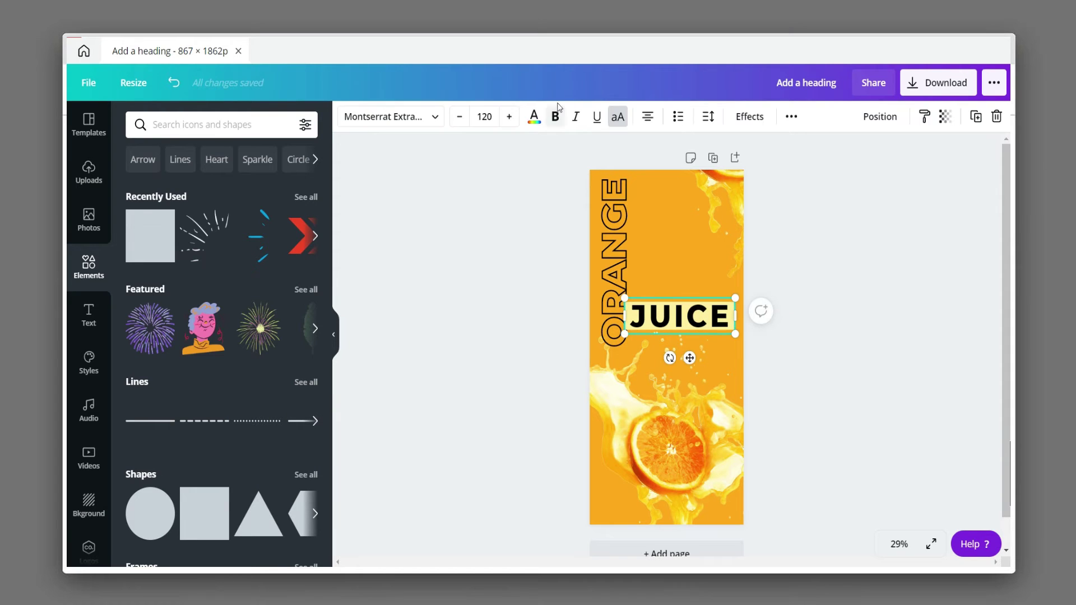
left_click(536, 116)
left_click(174, 253)
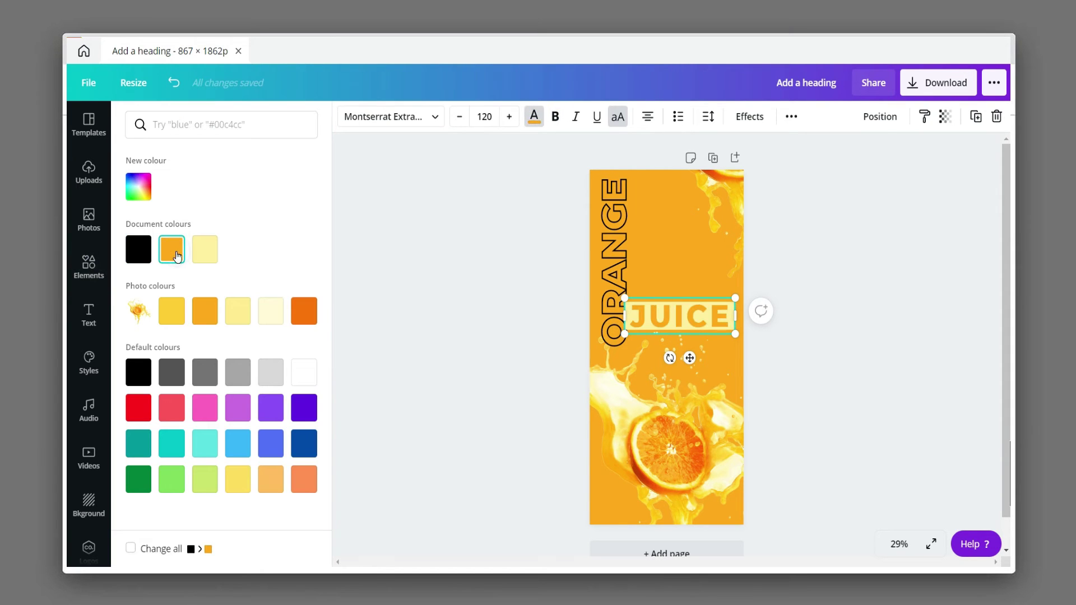
left_click_drag(670, 357, 670, 380)
left_click_drag(719, 323, 730, 321)
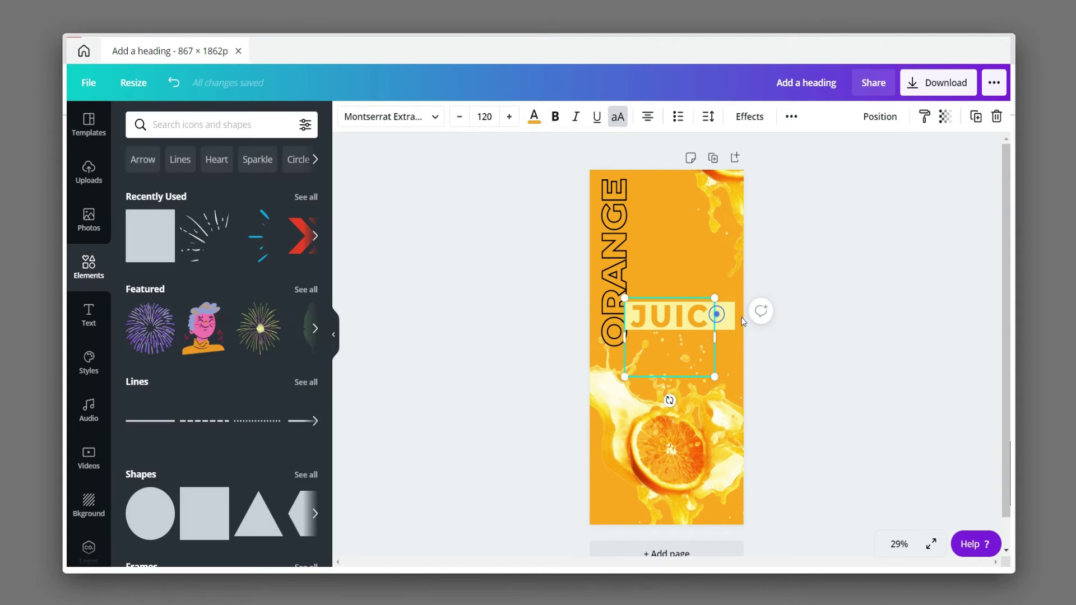
Step: Recolour the bar behind JUICE black and widen the JUICE box so the whole word shows
left_click(730, 320)
left_click(347, 116)
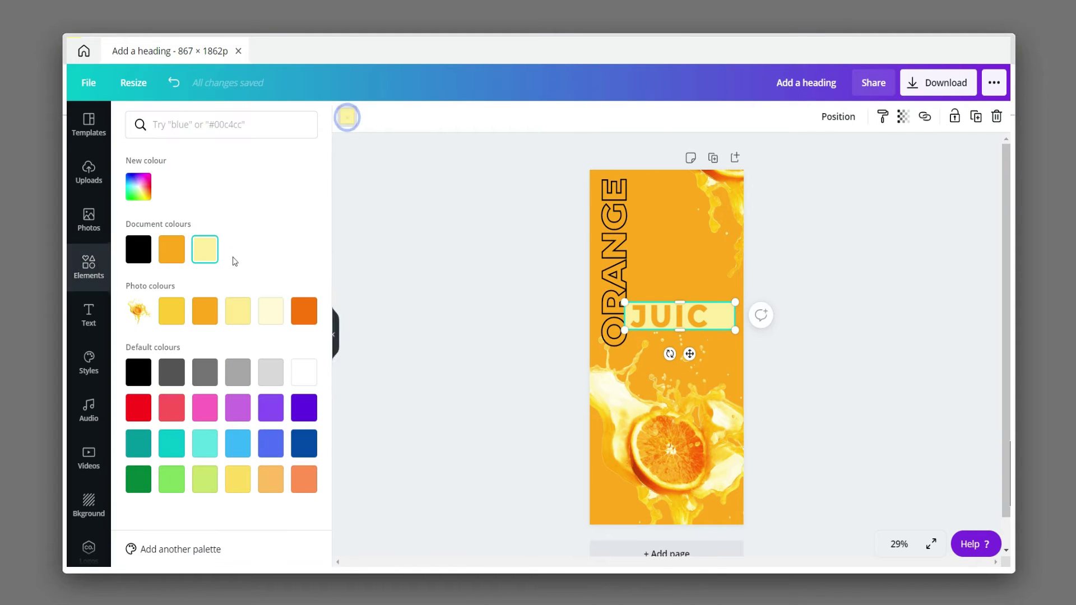
left_click(140, 250)
left_click(982, 261)
left_click(678, 316)
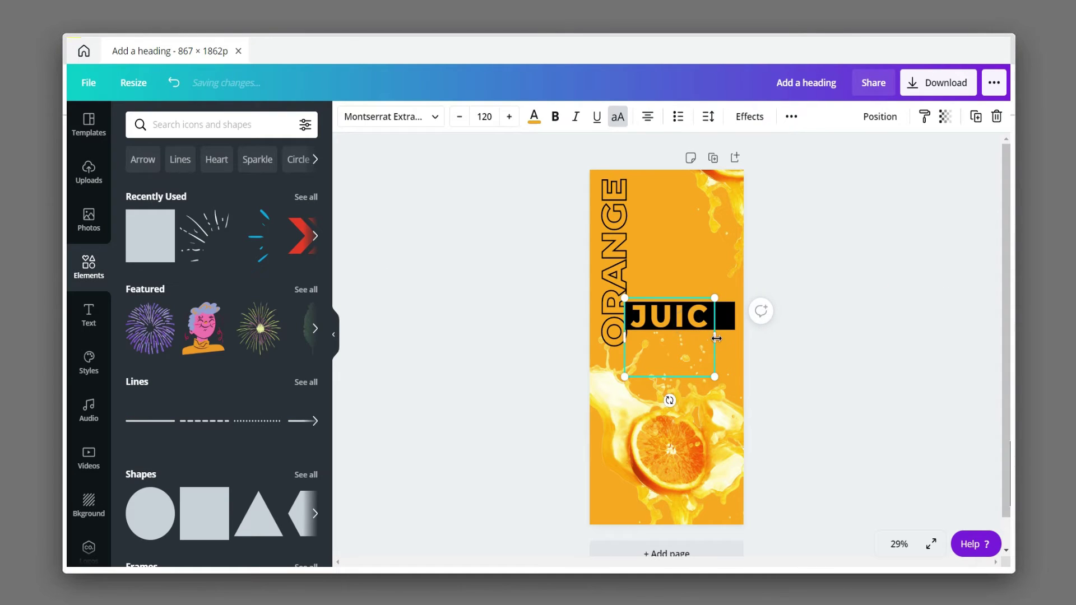
left_click_drag(734, 316, 726, 338)
left_click(824, 327)
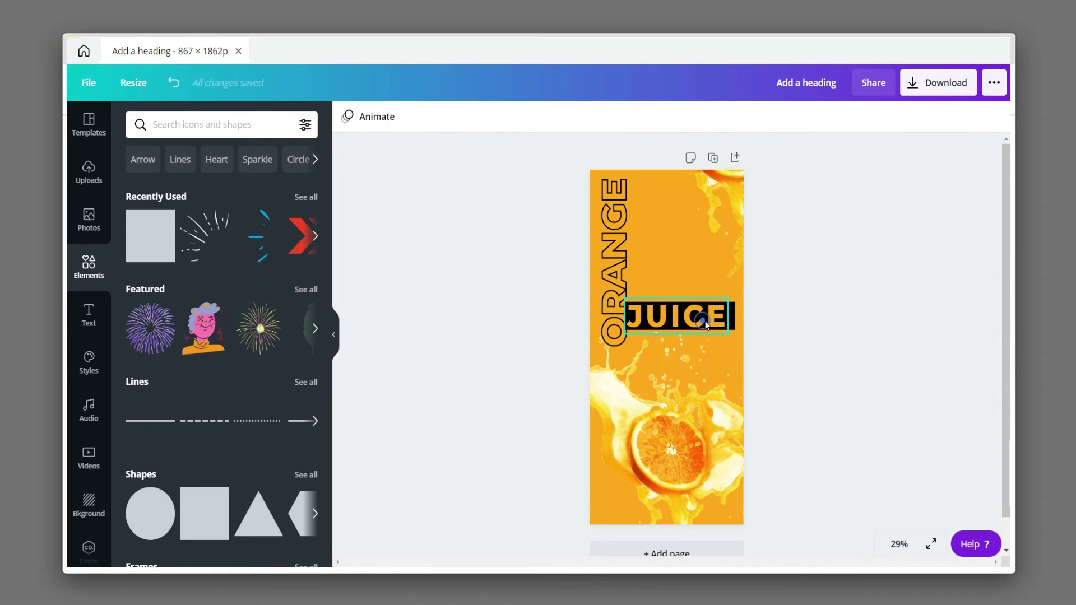
left_click(703, 319)
left_click(762, 317)
left_click(721, 324)
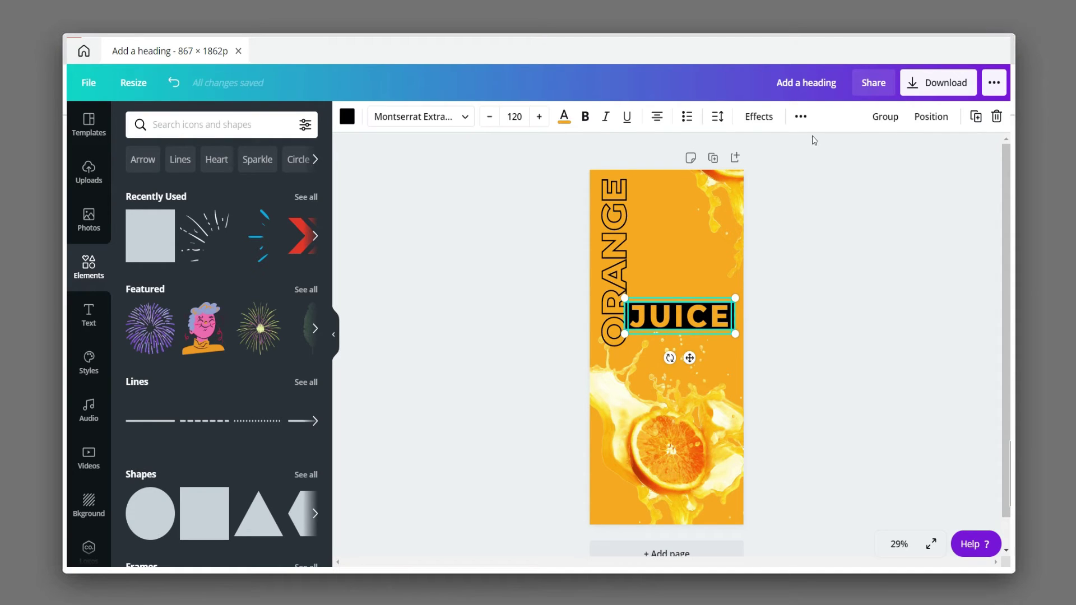
Step: Group JUICE with its black box and rotate it vertical beside ORANGE
left_click(887, 116)
mouse_move(671, 358)
left_mouse_down()
mouse_move(705, 363)
mouse_move(716, 327)
mouse_move(644, 248)
left_mouse_up()
left_click(848, 295)
Step: Nudge the lower splash image slightly right and lock it with Alt+Shift+L
left_click(701, 409)
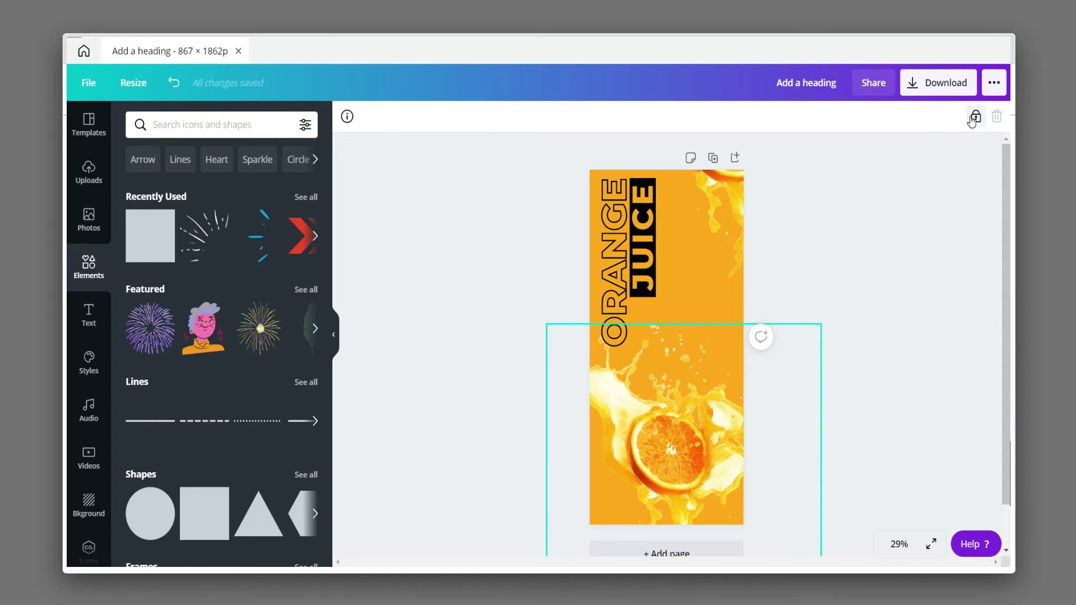
left_click_drag(674, 529, 697, 477)
key("alt+shift+l")
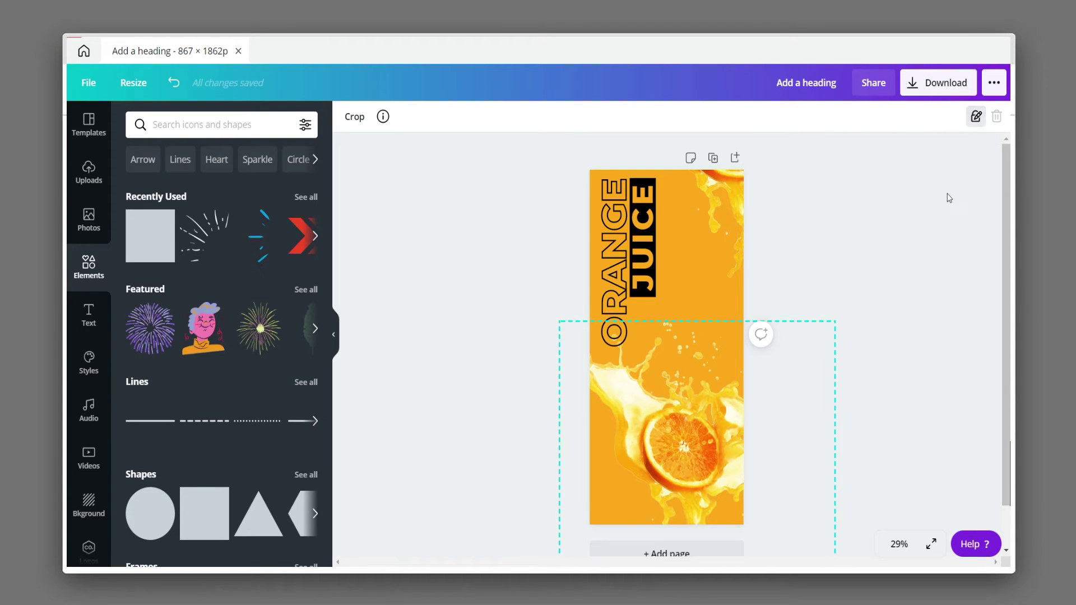
left_click(948, 197)
Step: Add the tagline 'PICK YOUR NEXT ENERGY DRINK' in Montserrat capitals, left-aligned on two lines
left_click(89, 314)
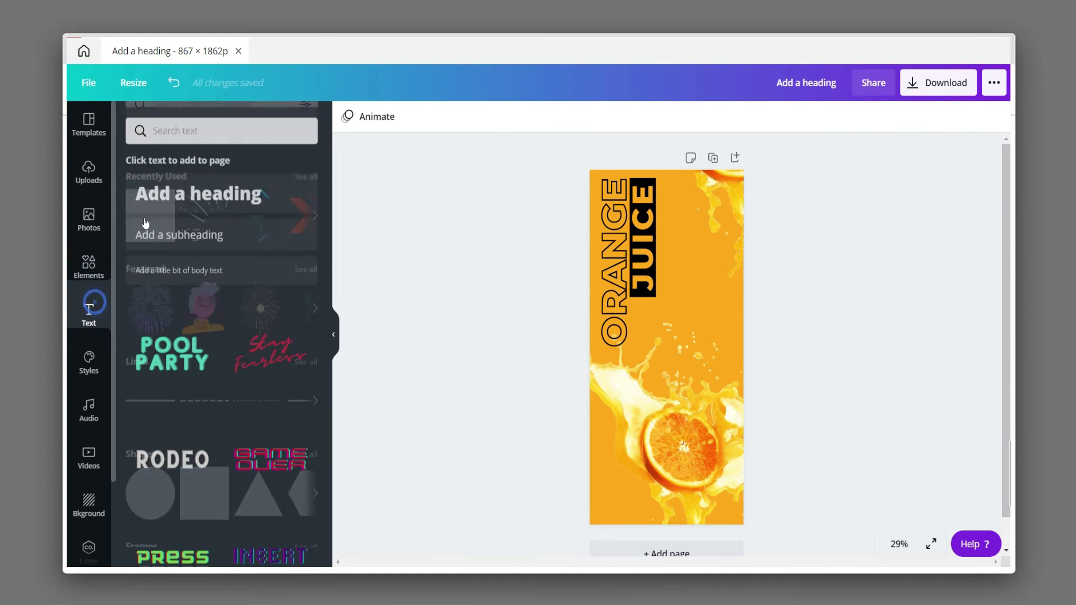
left_click(146, 227)
type("Pick your next ")
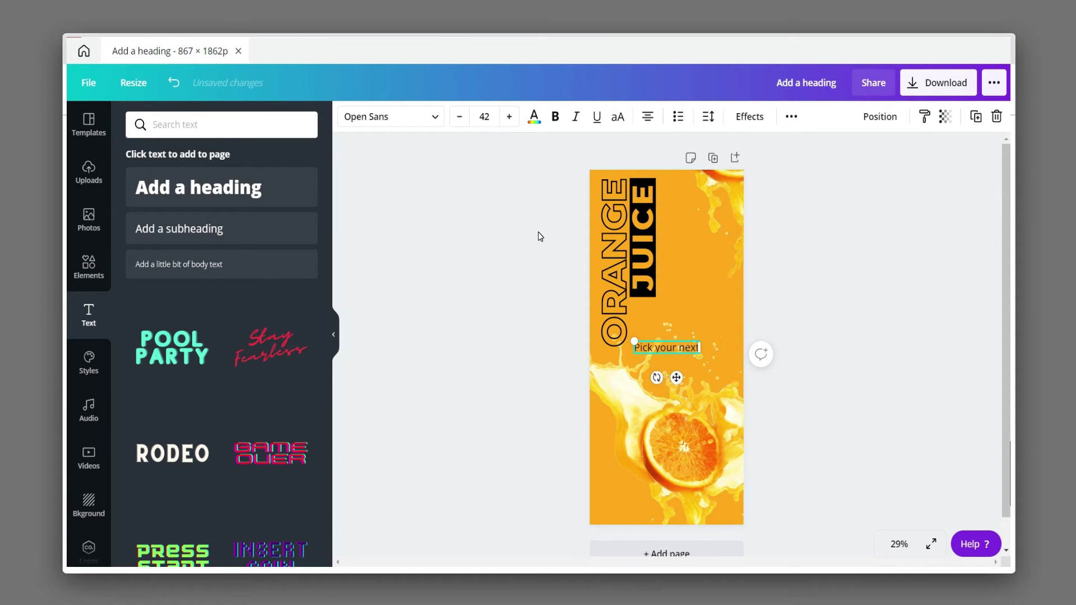
type("energy drink")
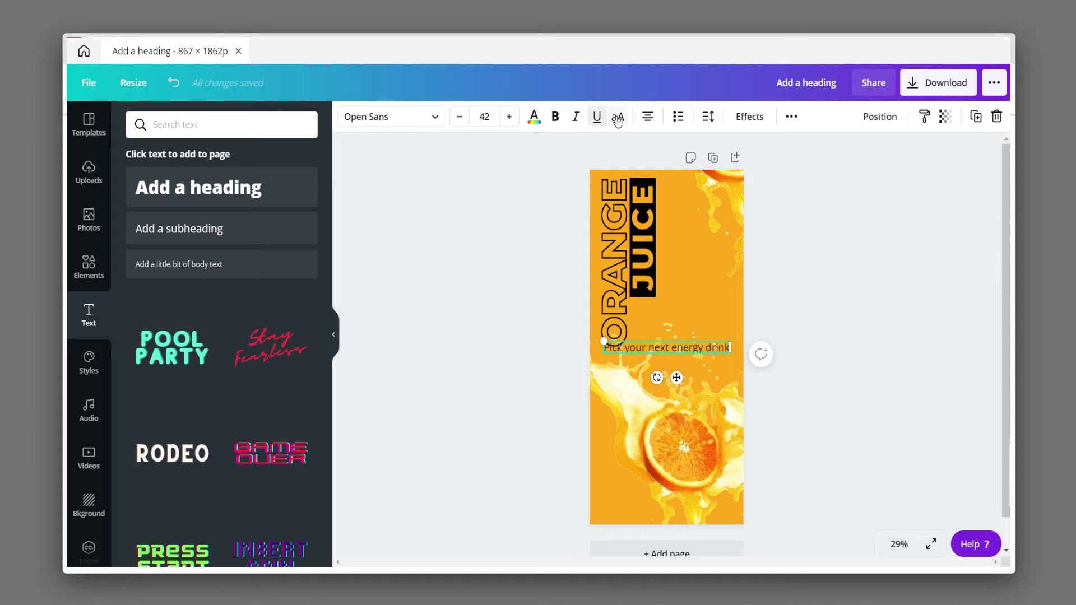
left_click(617, 116)
left_click(408, 117)
type("mont")
left_click(181, 209)
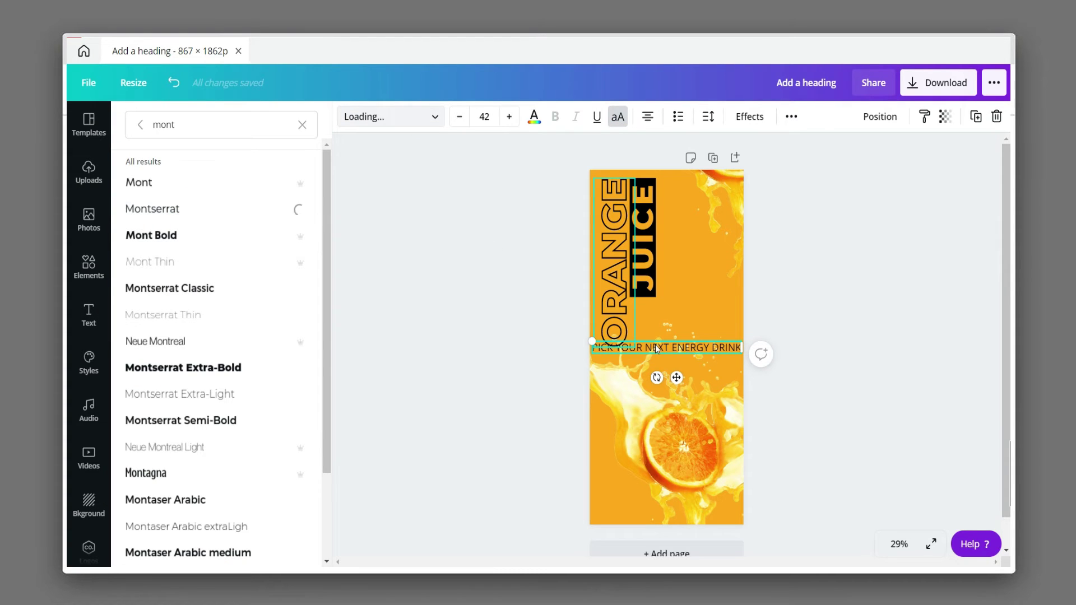
left_click_drag(743, 355, 670, 355)
left_click(652, 120)
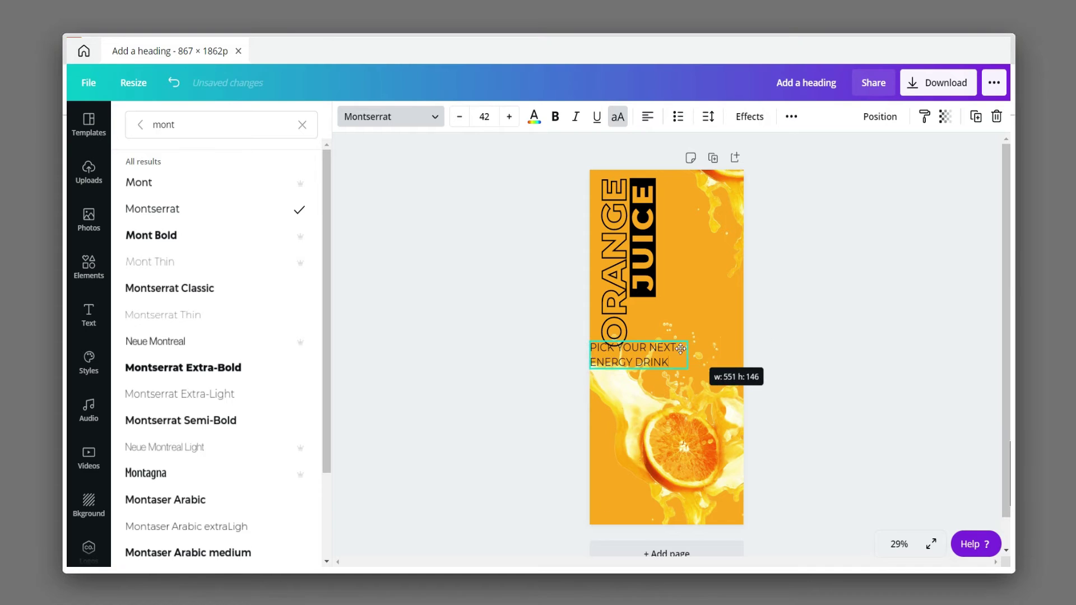
Step: Move the tagline to the poster's bottom-left and colour it pale cream
left_click(534, 116)
left_click(305, 308)
left_click(850, 312)
mouse_move(631, 364)
left_mouse_down()
mouse_move(631, 507)
mouse_move(643, 502)
left_mouse_up()
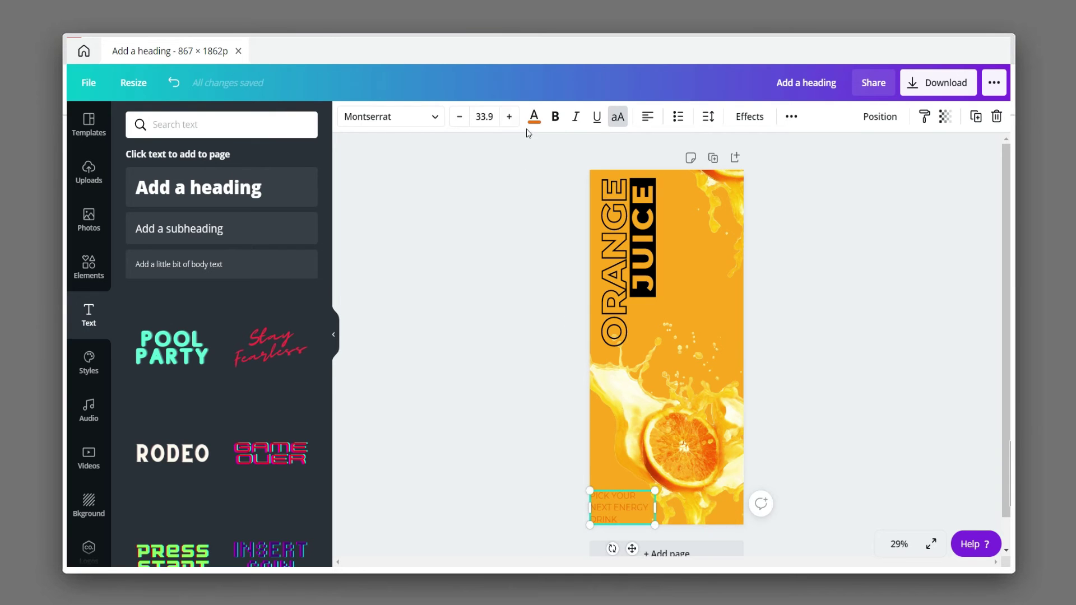
left_click(534, 116)
left_click(185, 318)
left_click(241, 313)
left_click_drag(624, 509, 622, 504)
left_click(890, 416)
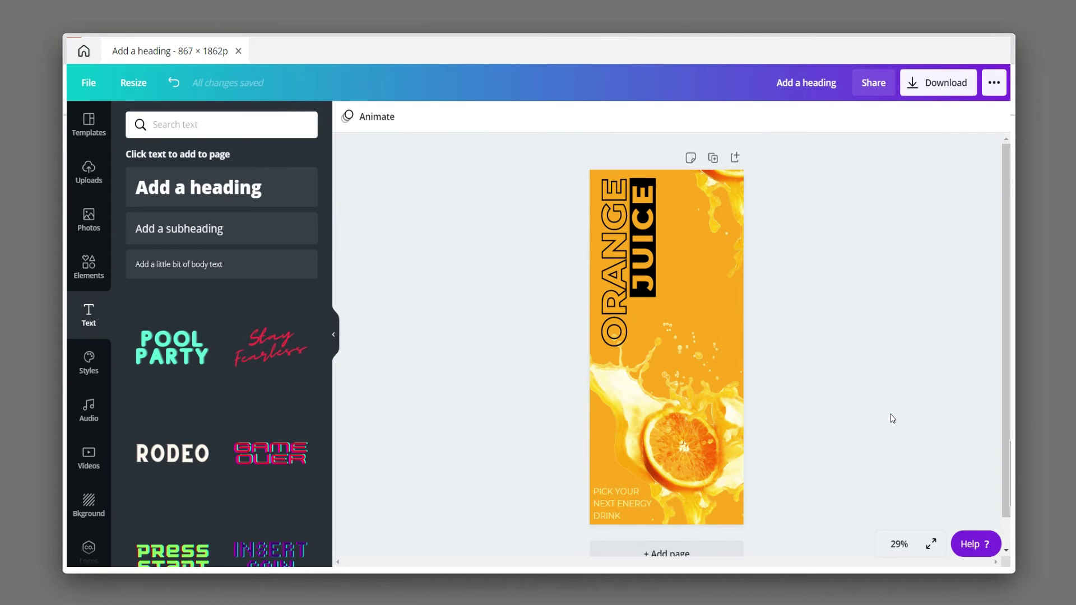
Step: Add a light yellow '200ml' label in the poster's bottom-right corner
left_click(161, 229)
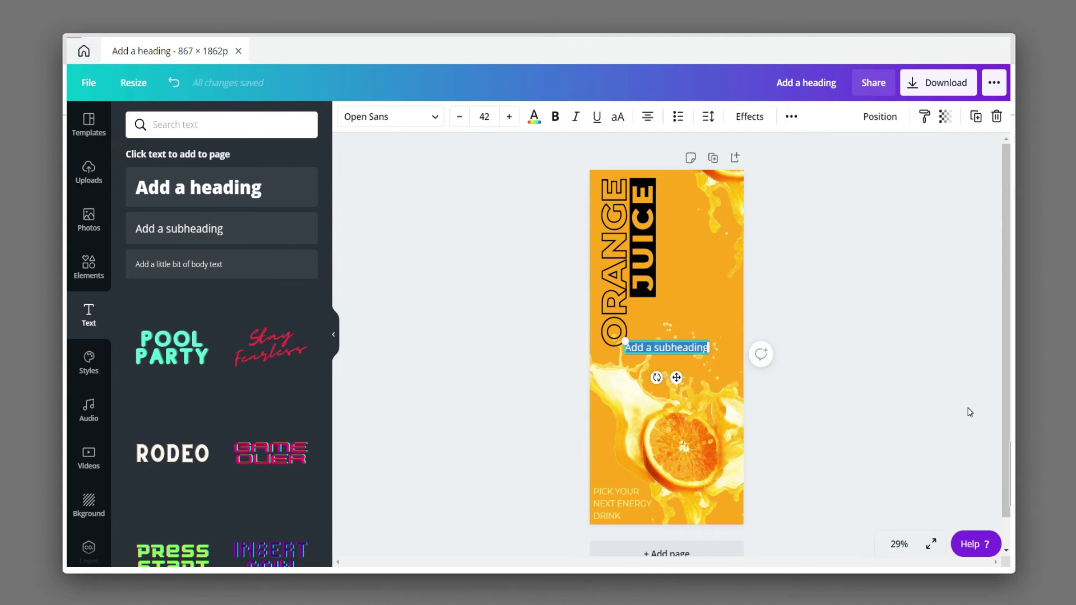
type("200")
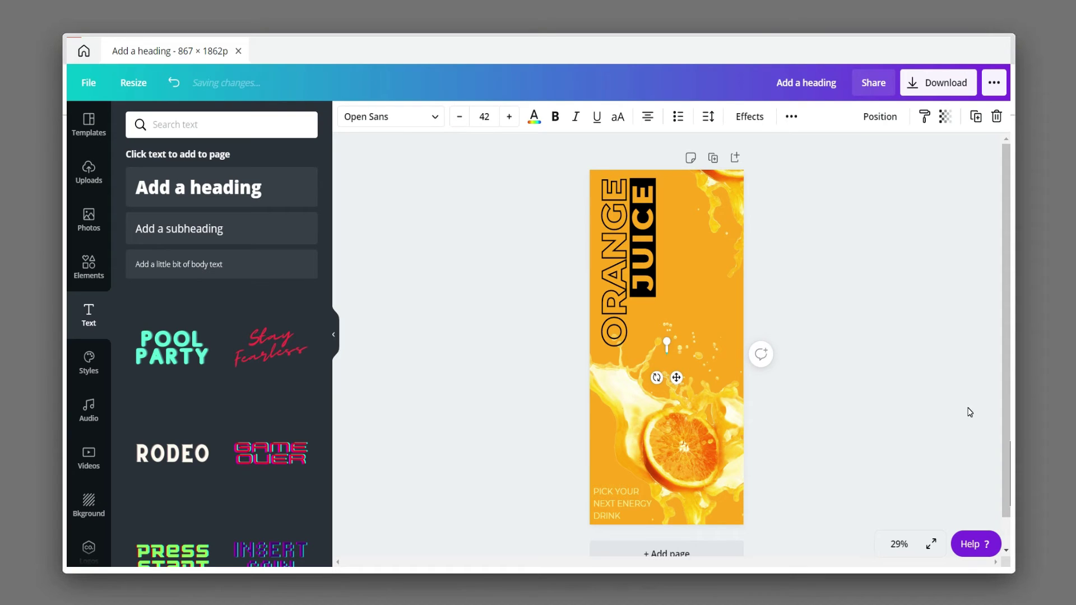
type("ml")
left_click(892, 299)
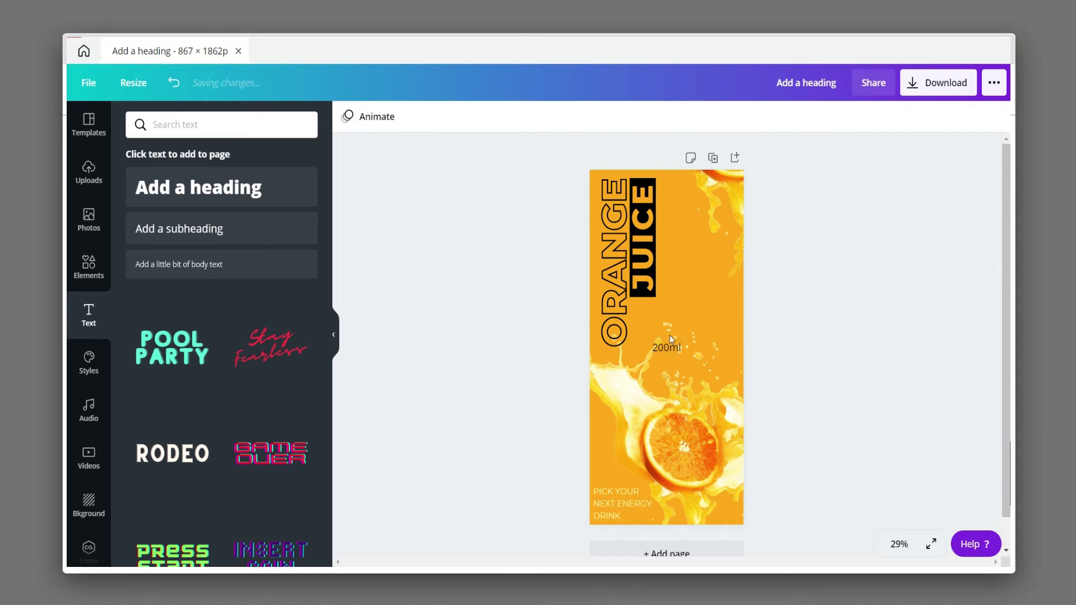
left_click_drag(671, 352, 732, 518)
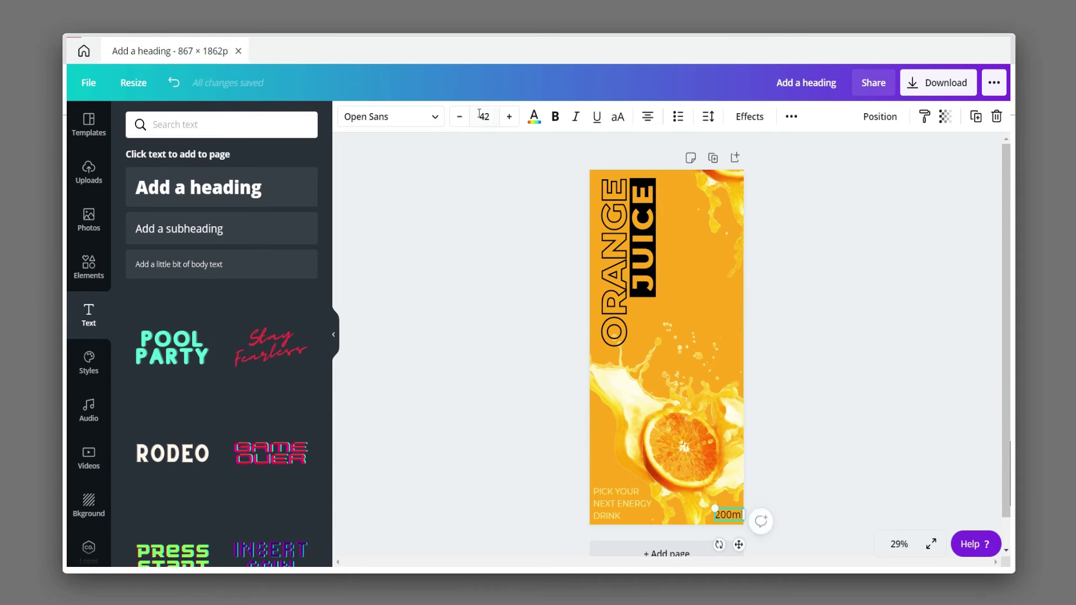
left_click(534, 116)
left_click(205, 249)
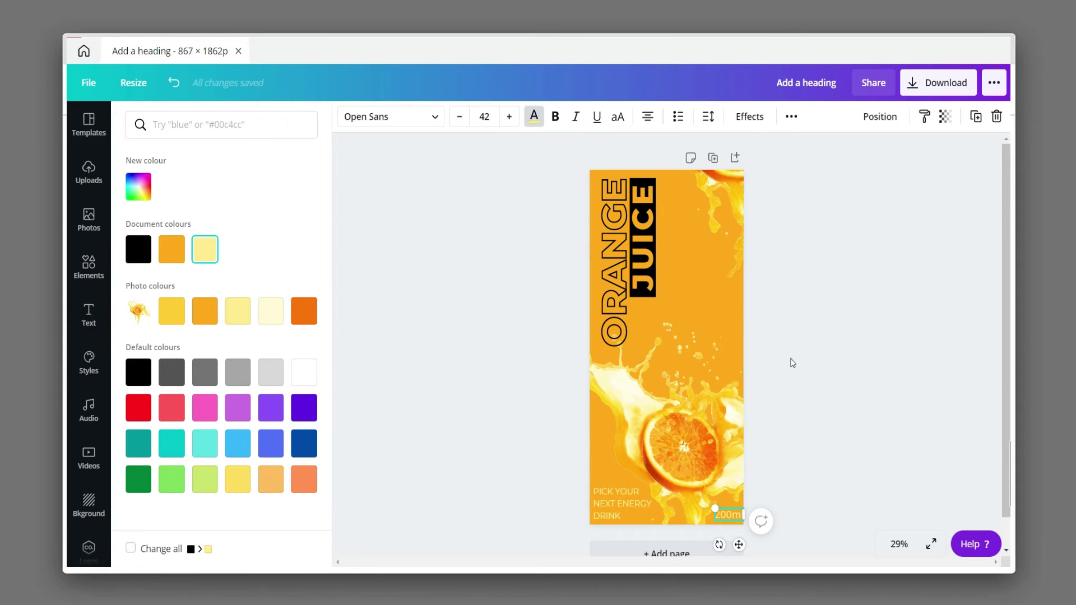
left_click(790, 358)
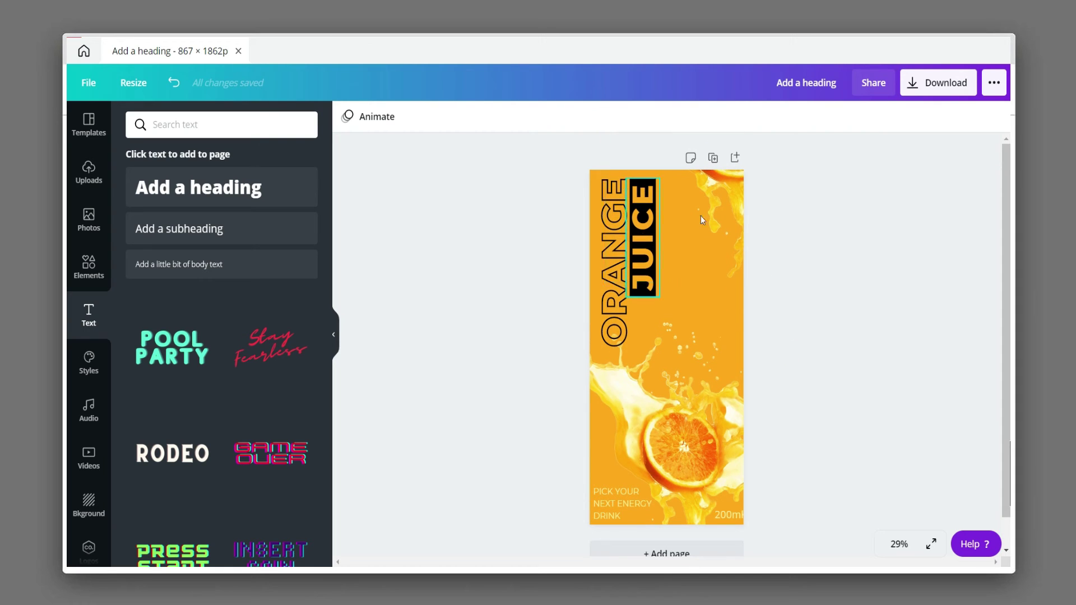
left_click(726, 184)
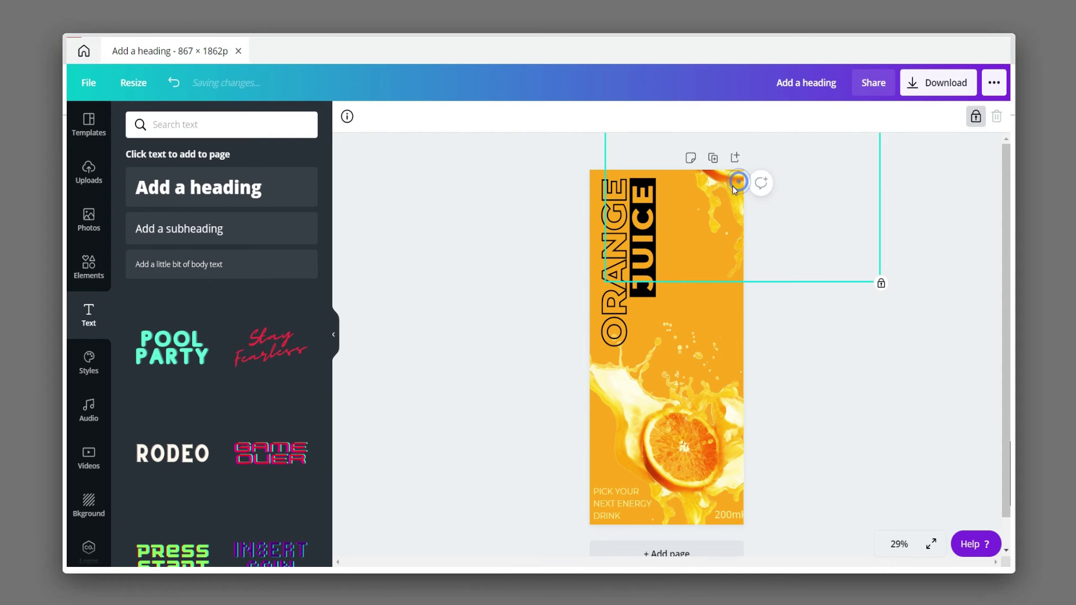
Step: Unlock the top orange-splash image and nudge it up-right, leaving it unflipped
left_click(932, 201)
left_click(765, 224)
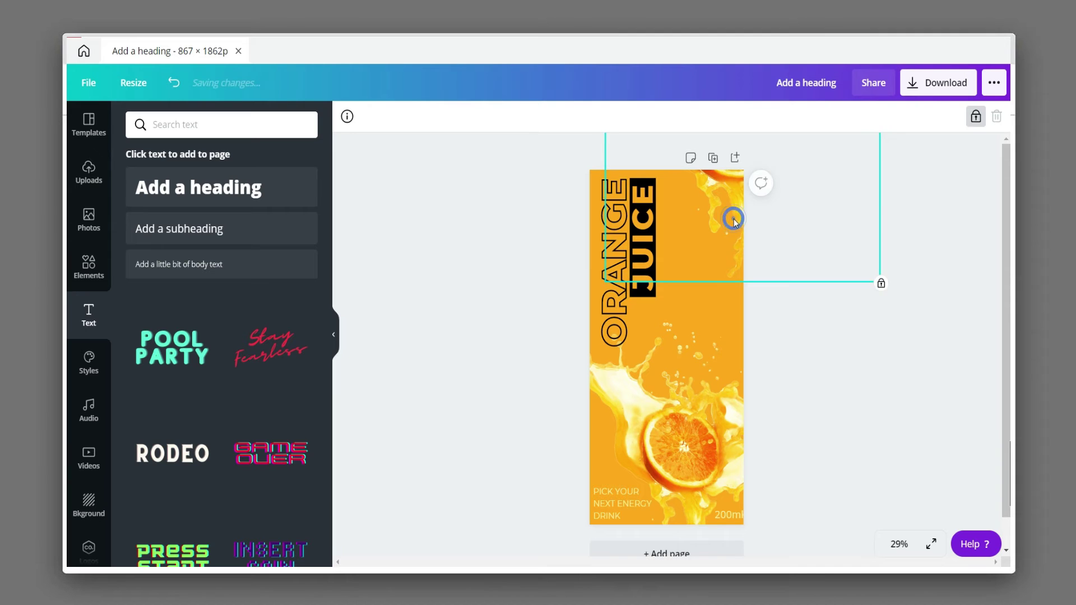
left_click(975, 116)
mouse_move(785, 221)
left_mouse_down()
mouse_move(790, 237)
mouse_move(718, 217)
left_mouse_up()
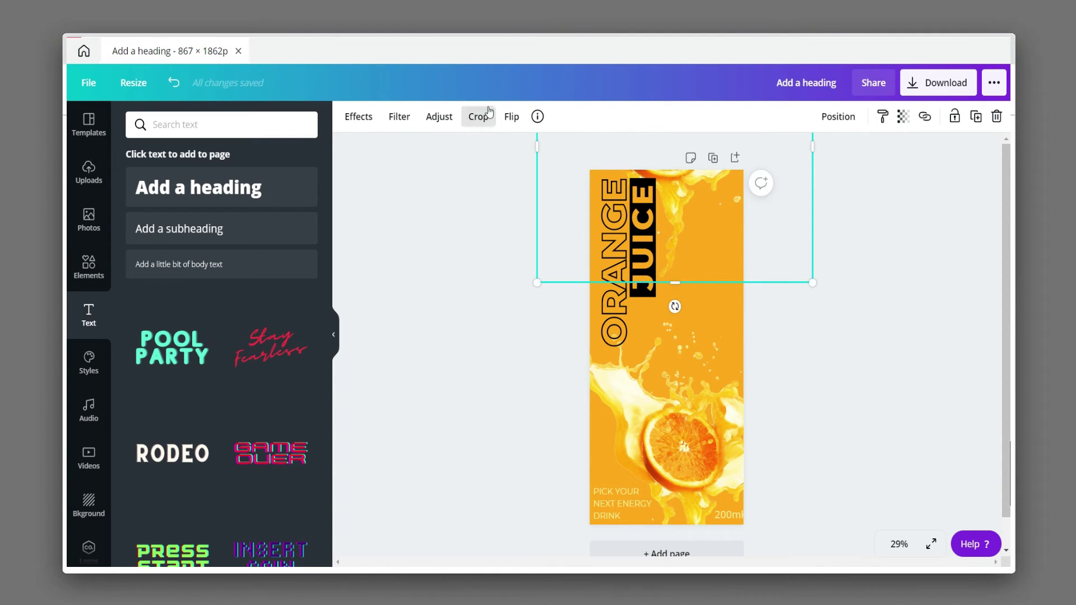
left_click(511, 116)
left_click(570, 163)
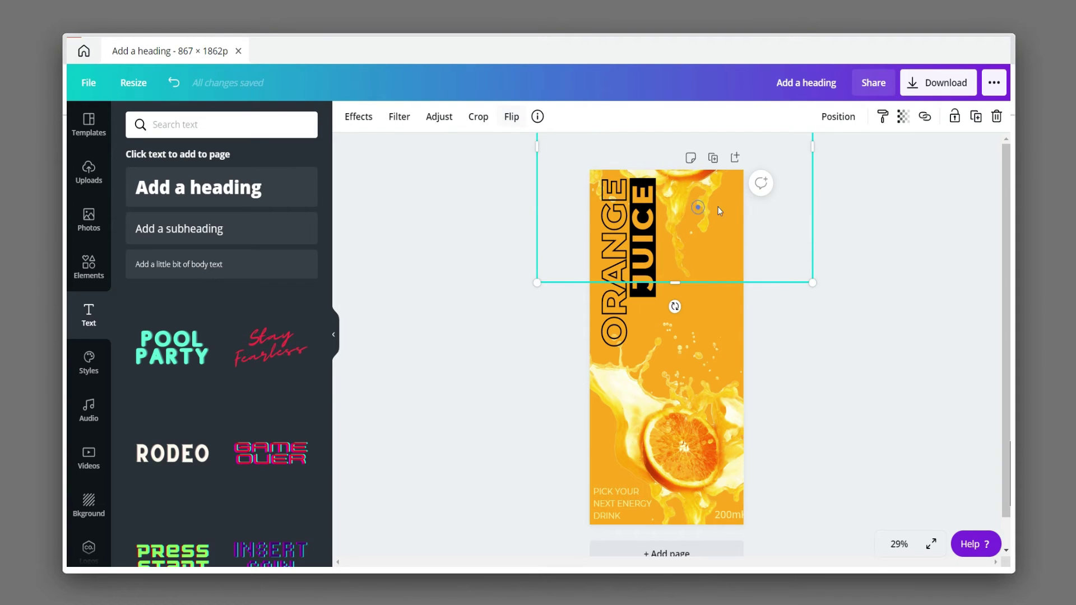
left_click_drag(715, 212, 752, 202)
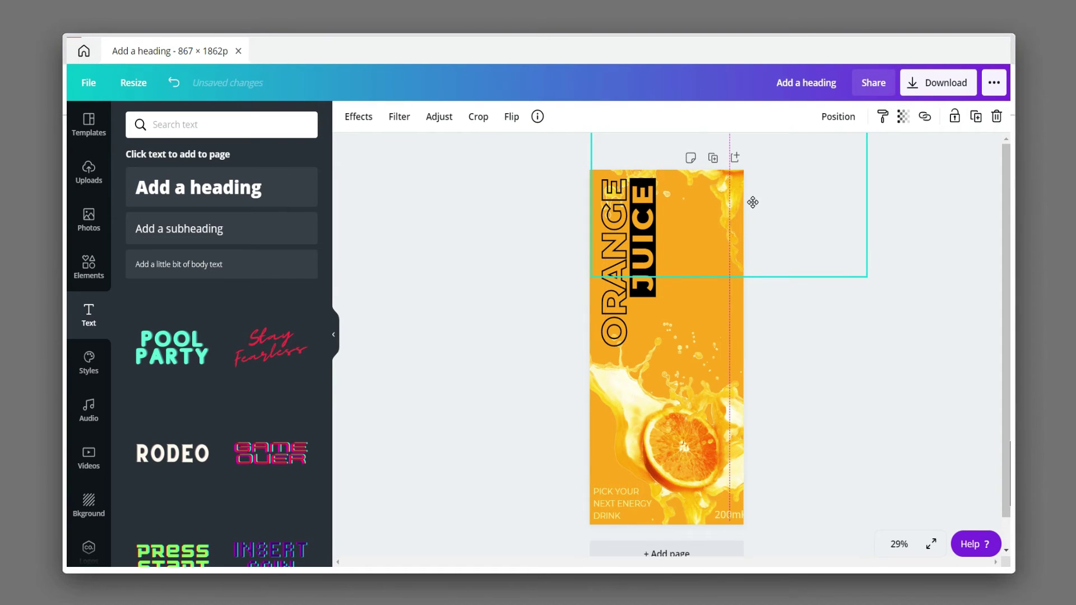
left_click(846, 361)
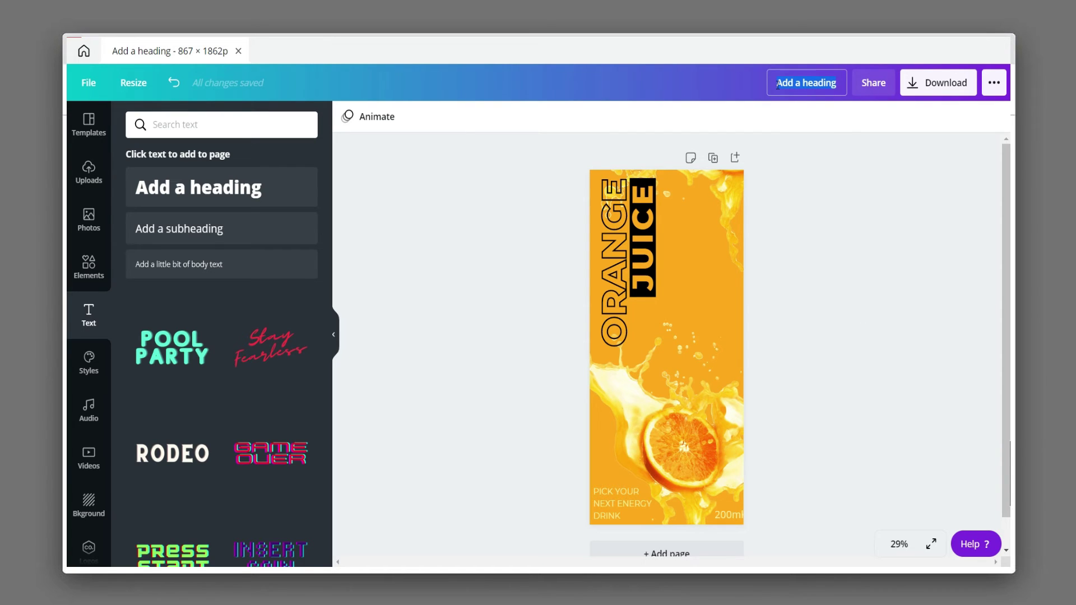
Step: Rename the design to 'ornage juice'
key("BackSpace")
type("ornage juice")
key("Return")
Step: Download the poster as a PNG into the Downloads folder
left_click(939, 87)
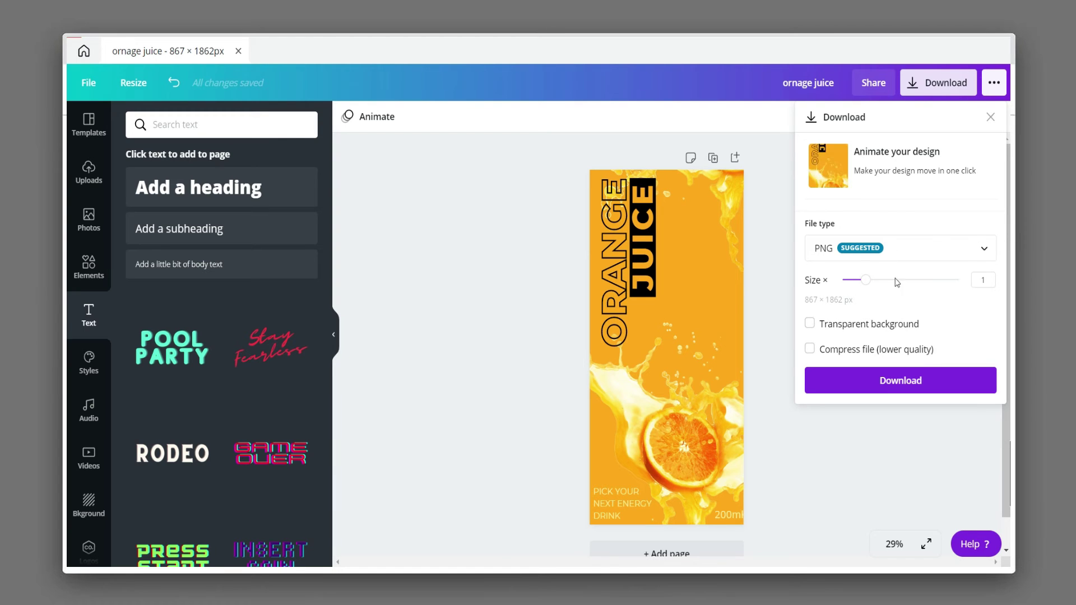
left_click(925, 384)
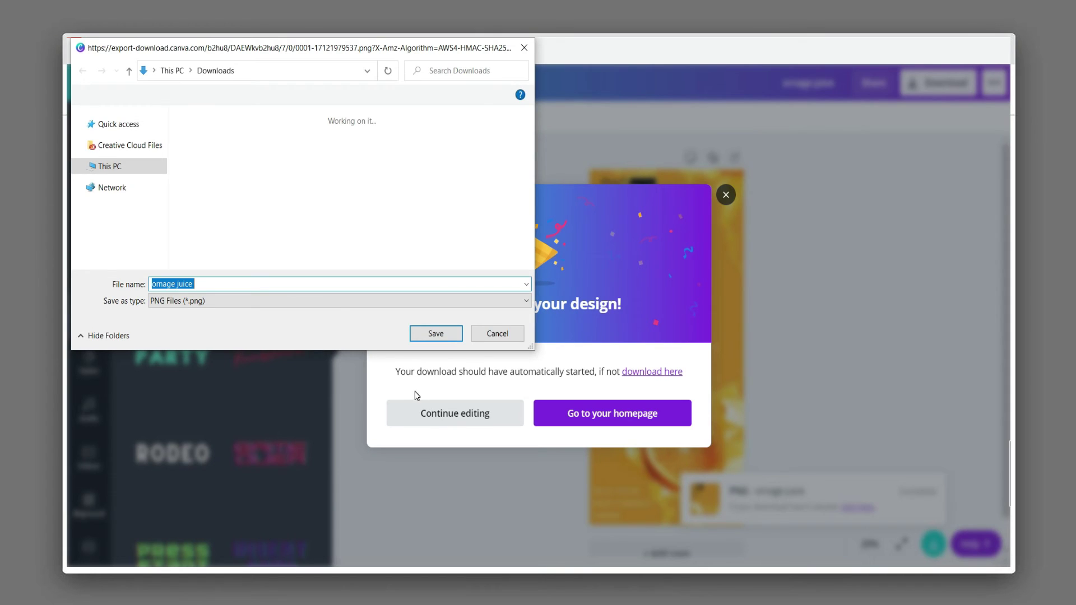
left_click(434, 333)
left_click(457, 415)
Step: Dismiss the download confirmation and pick the 'smart mockups' Google search suggestion
left_click(457, 415)
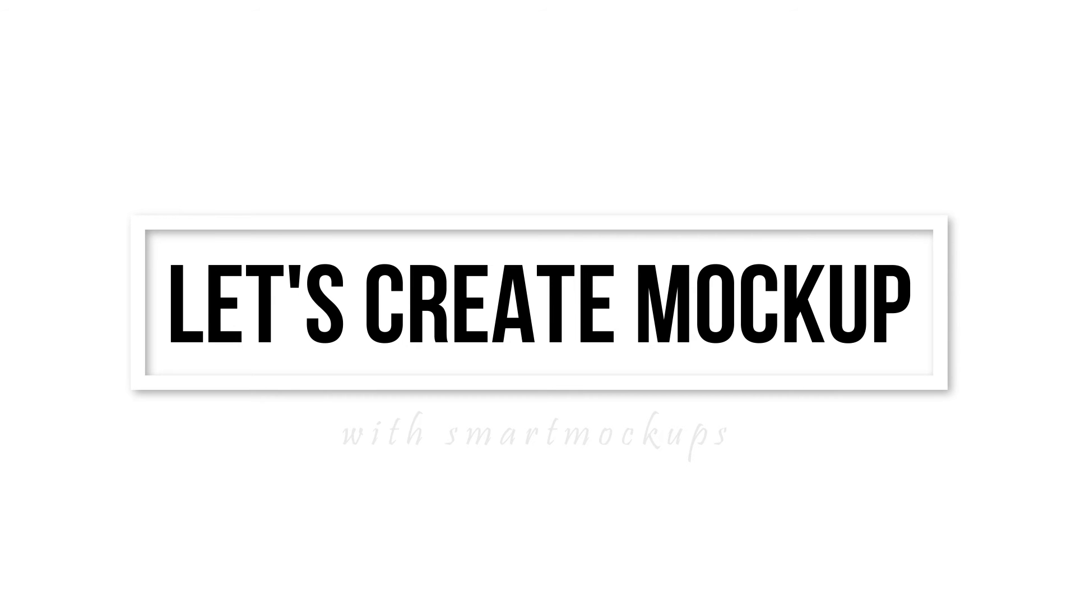
key("Down")
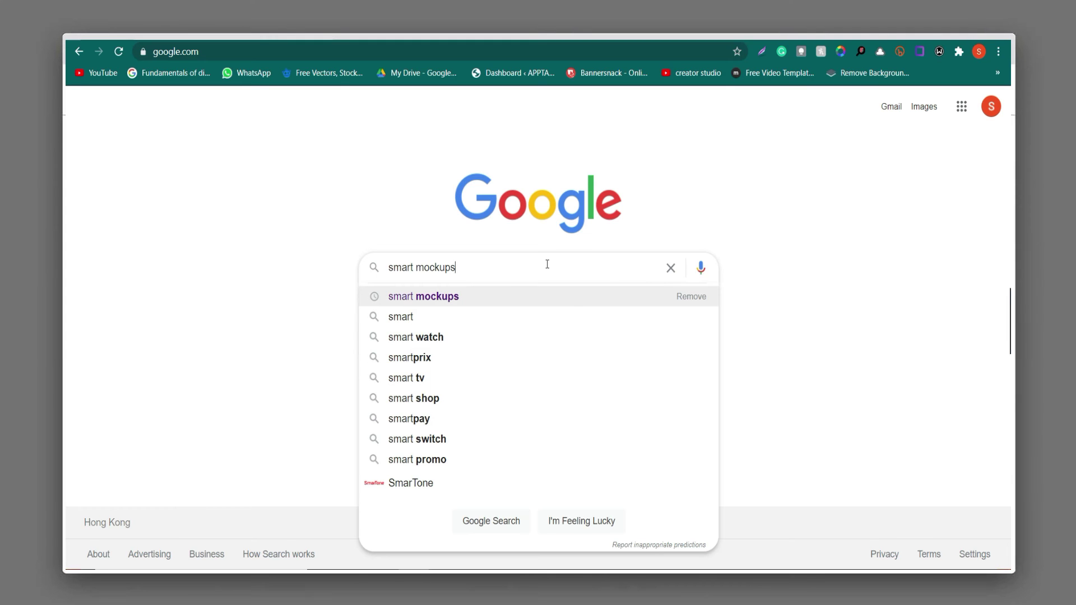
Step: Search Google for smart mockups and open the Smartmockups site from the top result
key("Return")
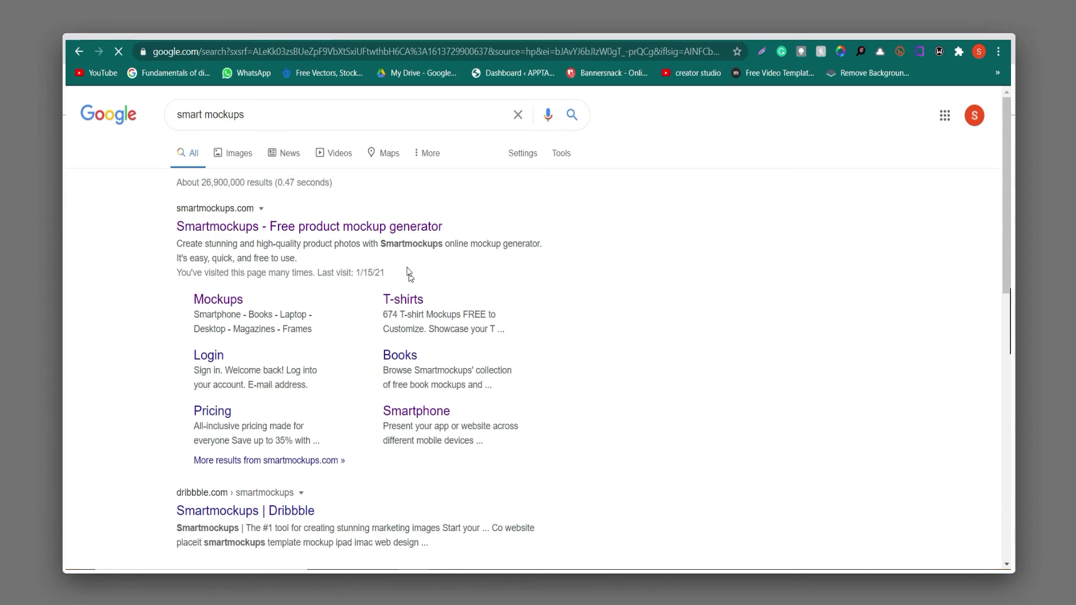
left_click_drag(454, 227, 140, 224)
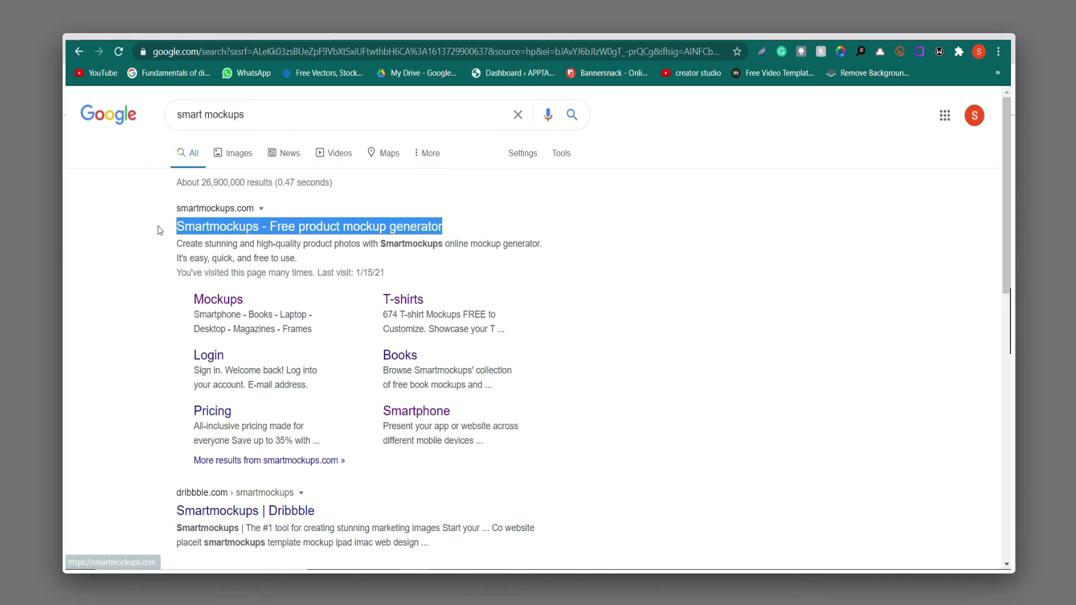
left_click(233, 227)
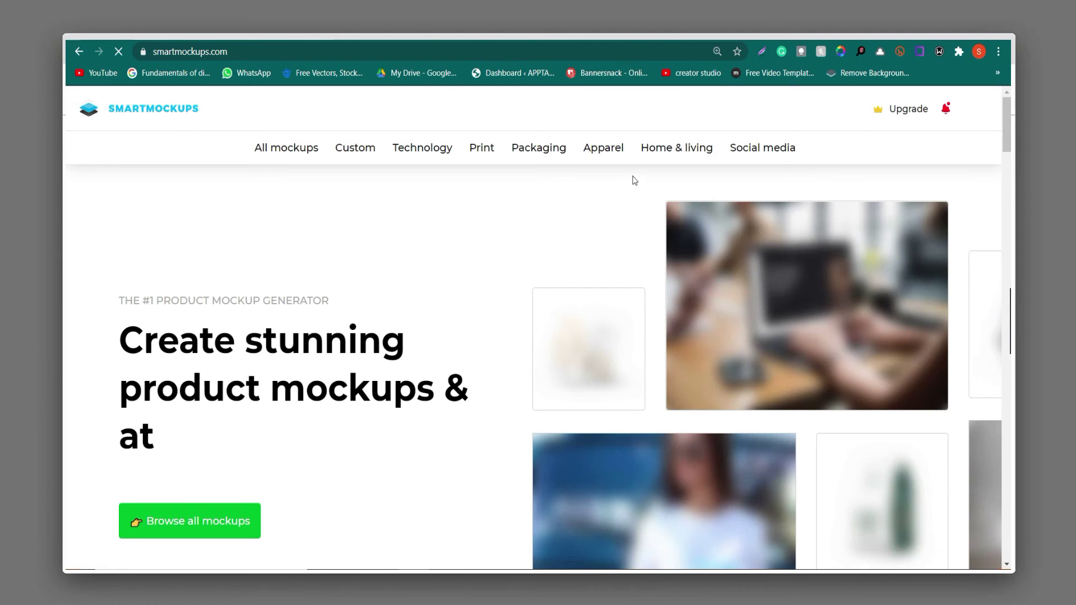
Step: Scroll through the Smartmockups homepage and back up to the top menu
scroll(487, 222, "down", 4)
scroll(487, 222, "down", 2)
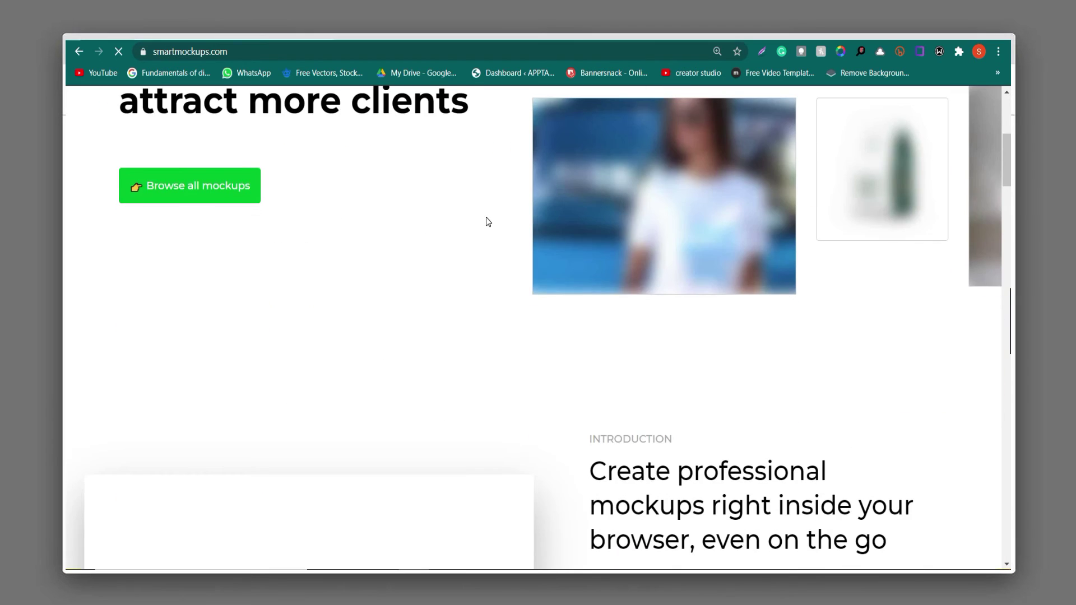
scroll(487, 222, "down", 4)
scroll(487, 222, "down", 3)
scroll(487, 222, "down", 5)
scroll(487, 221, "down", 5)
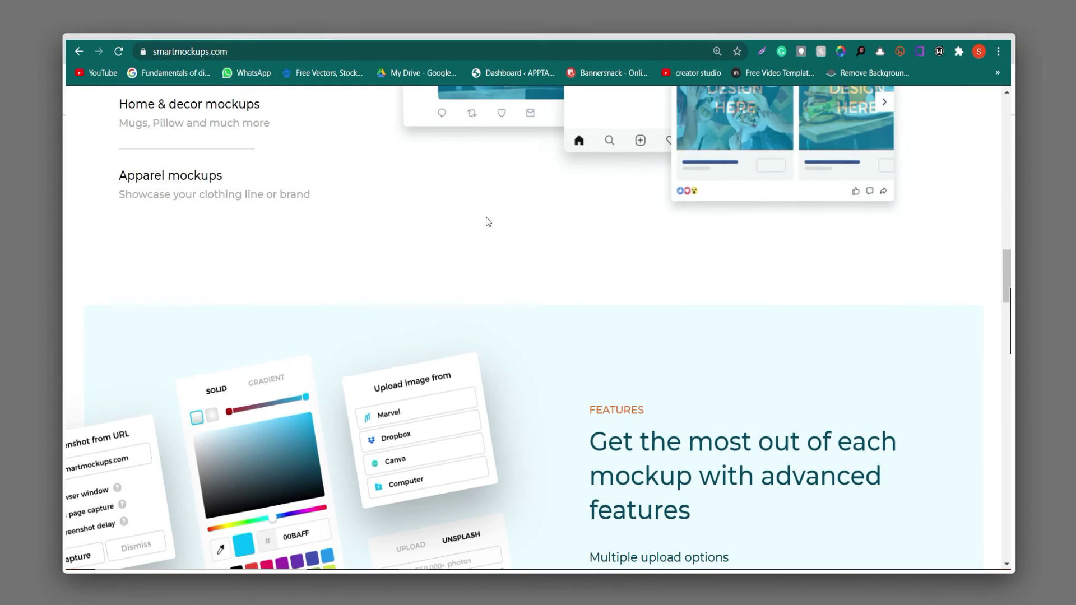
scroll(487, 222, "down", 6)
scroll(487, 222, "down", 4)
scroll(486, 222, "down", 3)
scroll(486, 221, "up", 5)
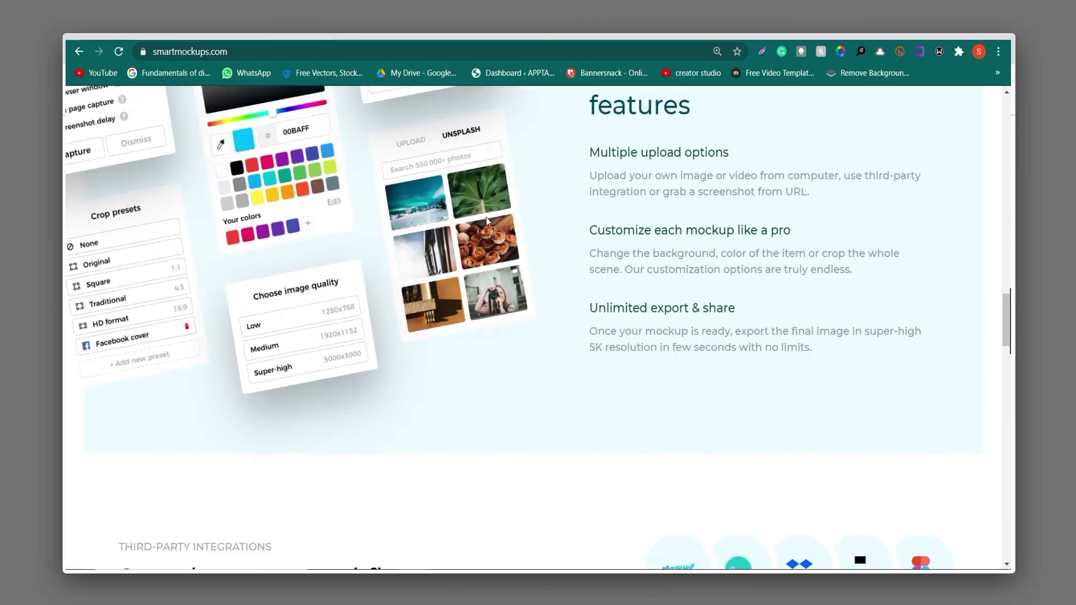
scroll(654, 228, "down", 5)
scroll(531, 291, "up", 5)
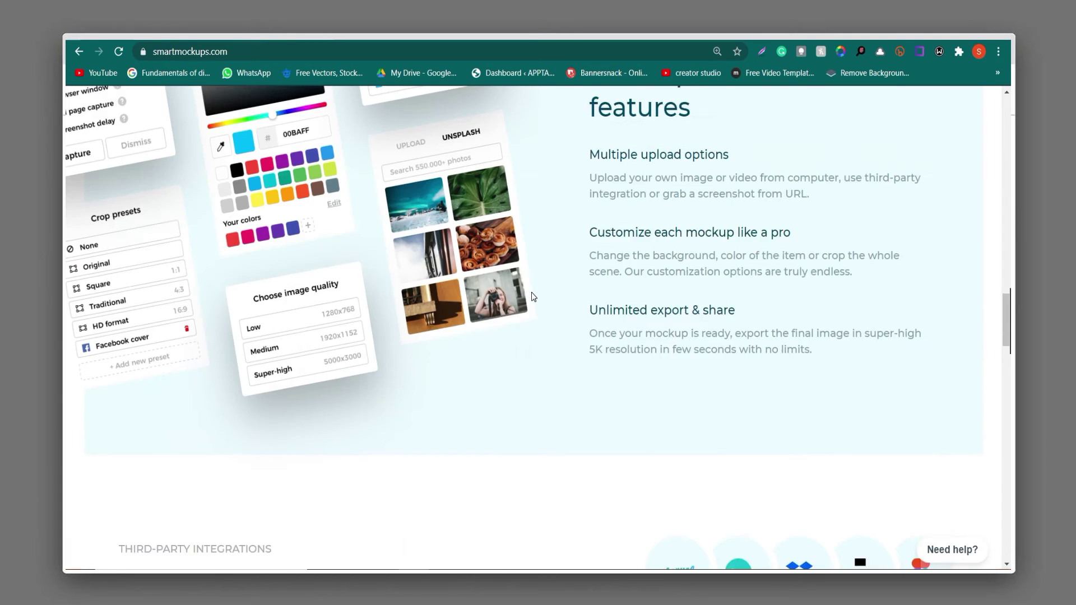
scroll(531, 292, "up", 6)
scroll(531, 292, "up", 6)
scroll(517, 265, "up", 3)
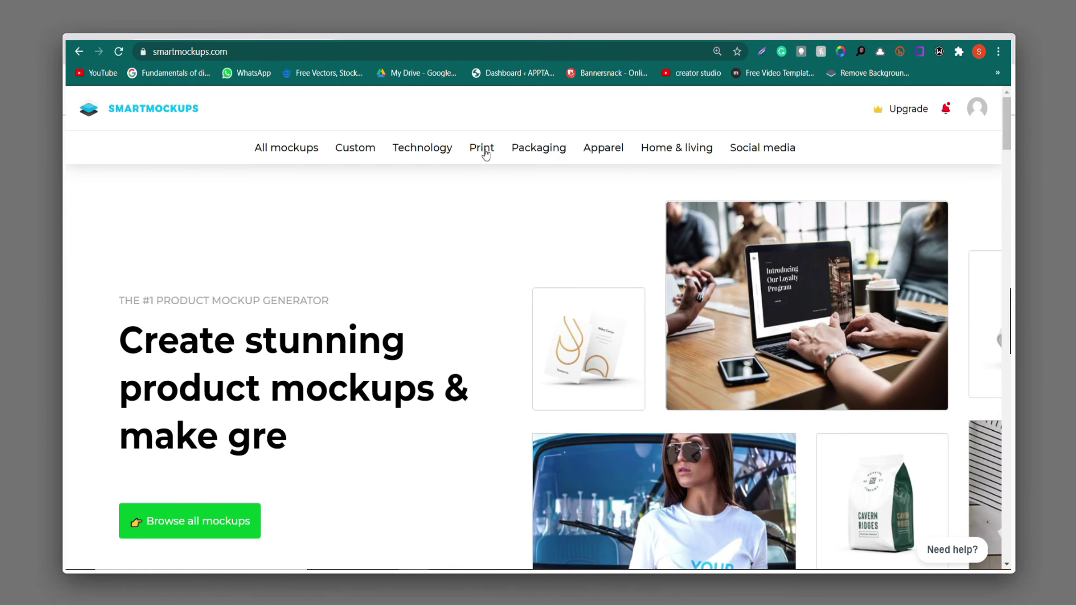
mouse_move(538, 146)
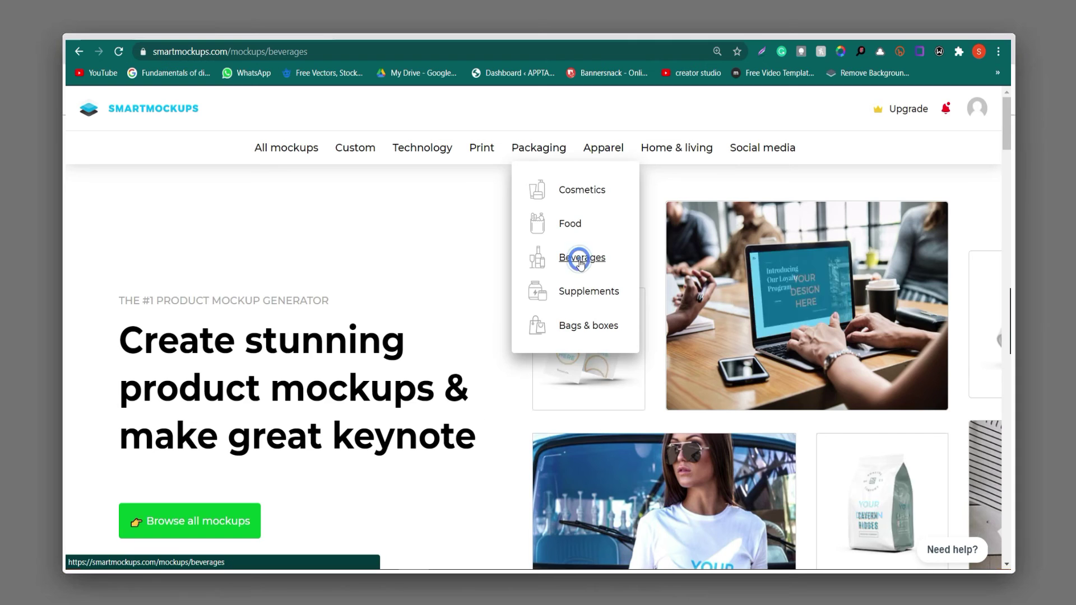
Step: Open the Beverages packaging category and scroll down its 312-mockup listing
left_click(580, 261)
scroll(581, 264, "down", 3)
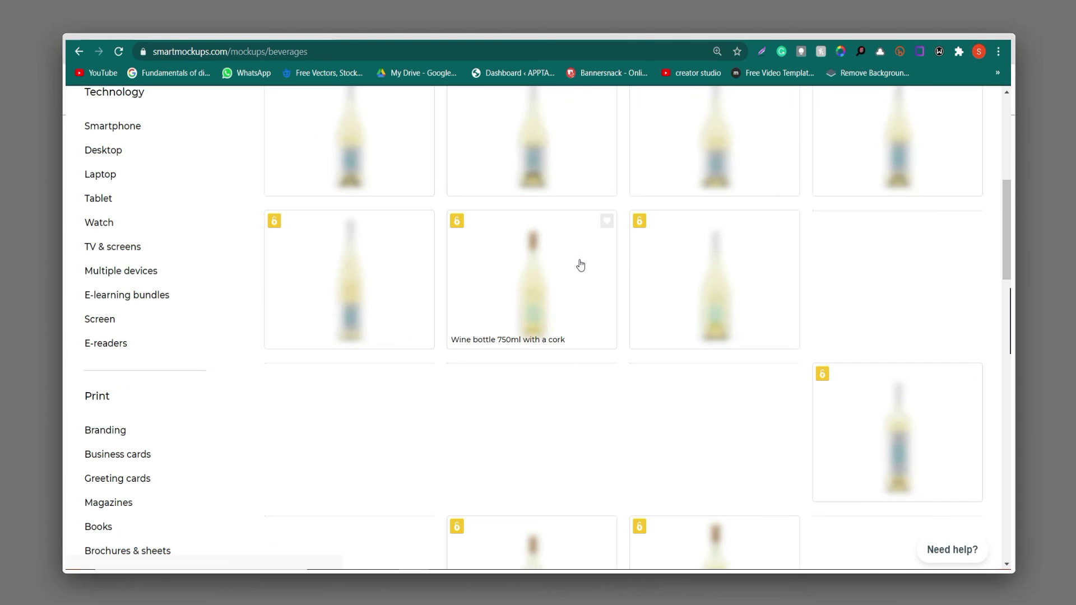
scroll(581, 264, "down", 3)
scroll(580, 265, "down", 6)
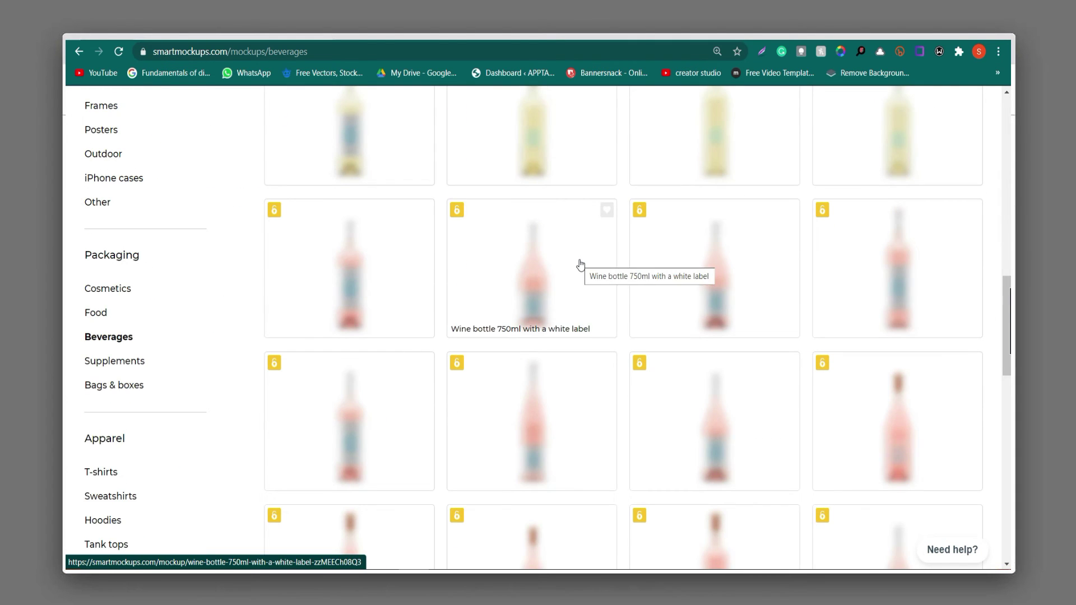
scroll(580, 265, "down", 3)
scroll(580, 265, "down", 2)
Step: Go to the last Beverages page and open the Doypack drink mockup
scroll(580, 265, "down", 7)
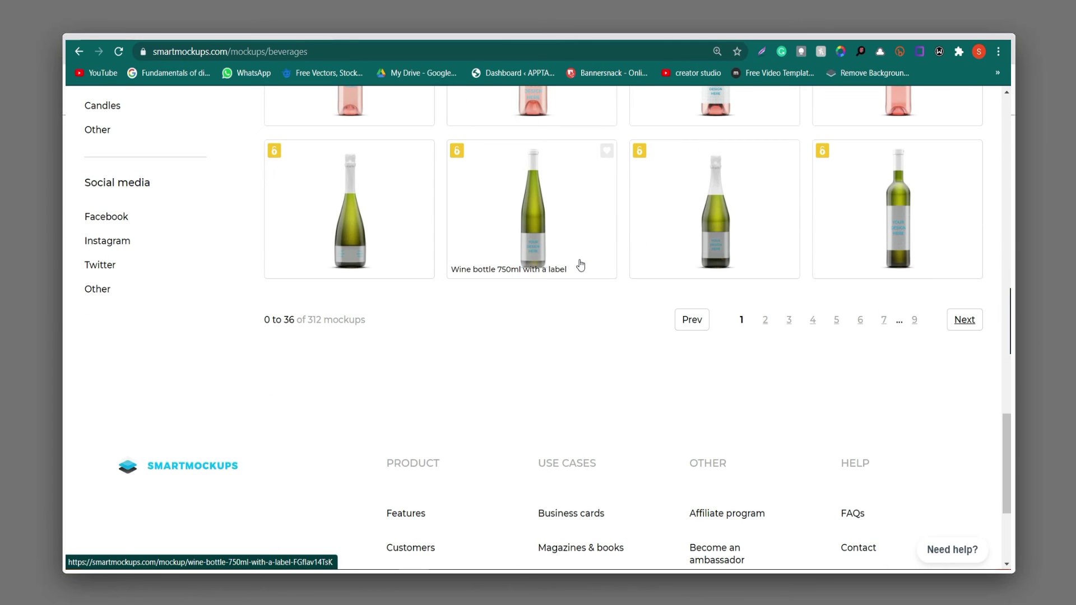
left_click(915, 324)
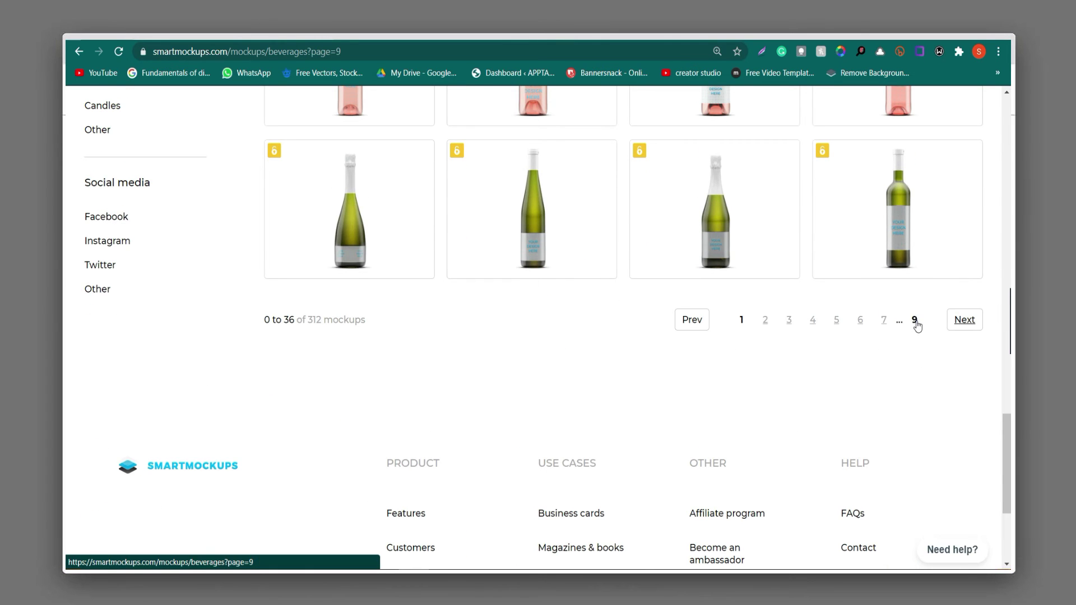
scroll(530, 278, "down", 2)
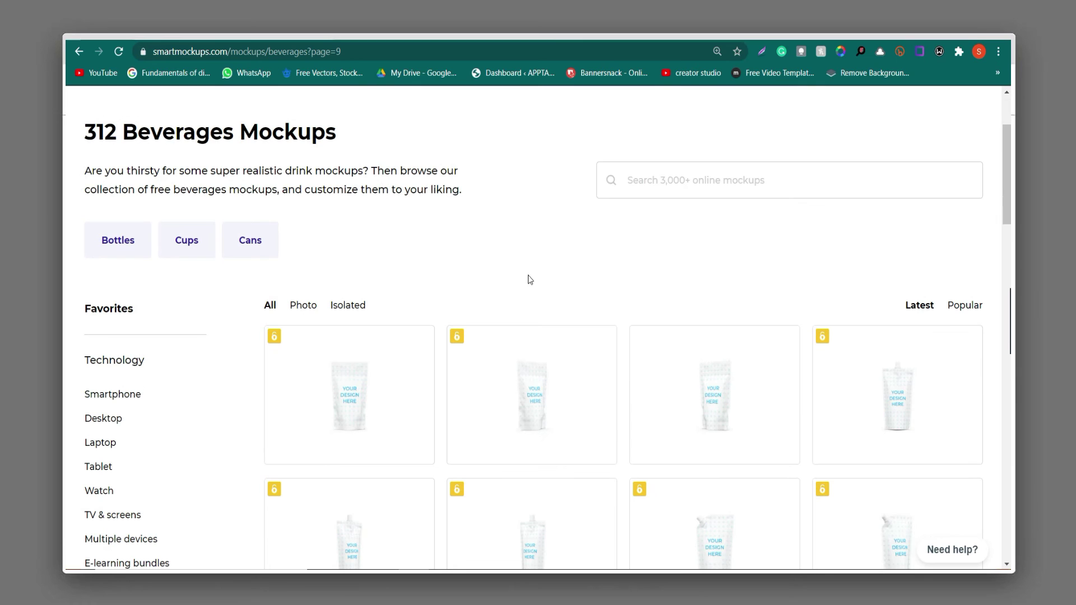
scroll(529, 279, "down", 1)
mouse_move(896, 395)
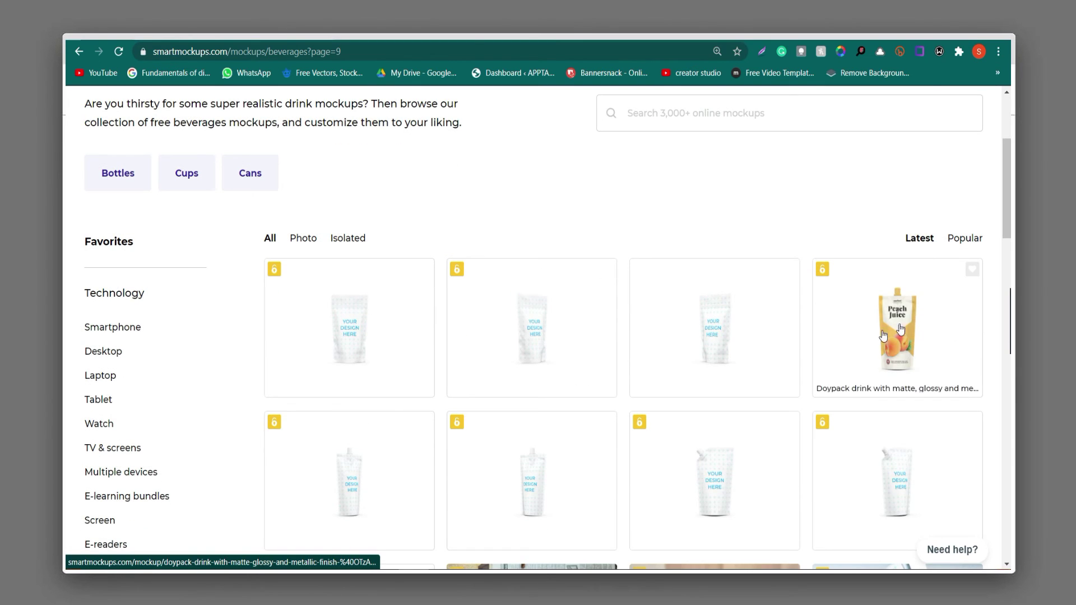
left_click(898, 318)
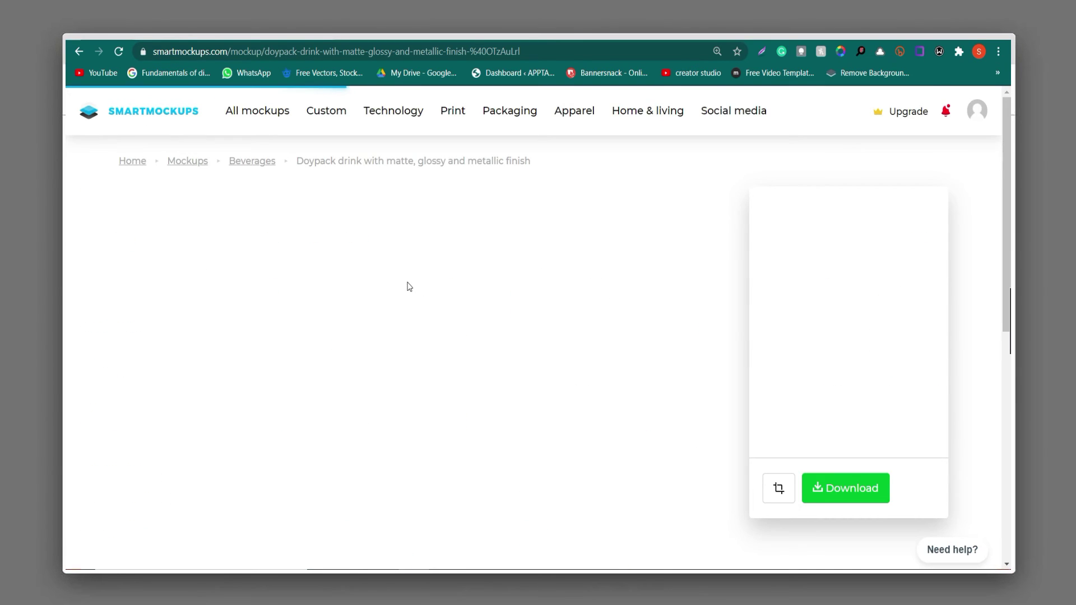
Step: Upload ornage juice 1.png onto the pouch and accept the crop
scroll(409, 286, "down", 1)
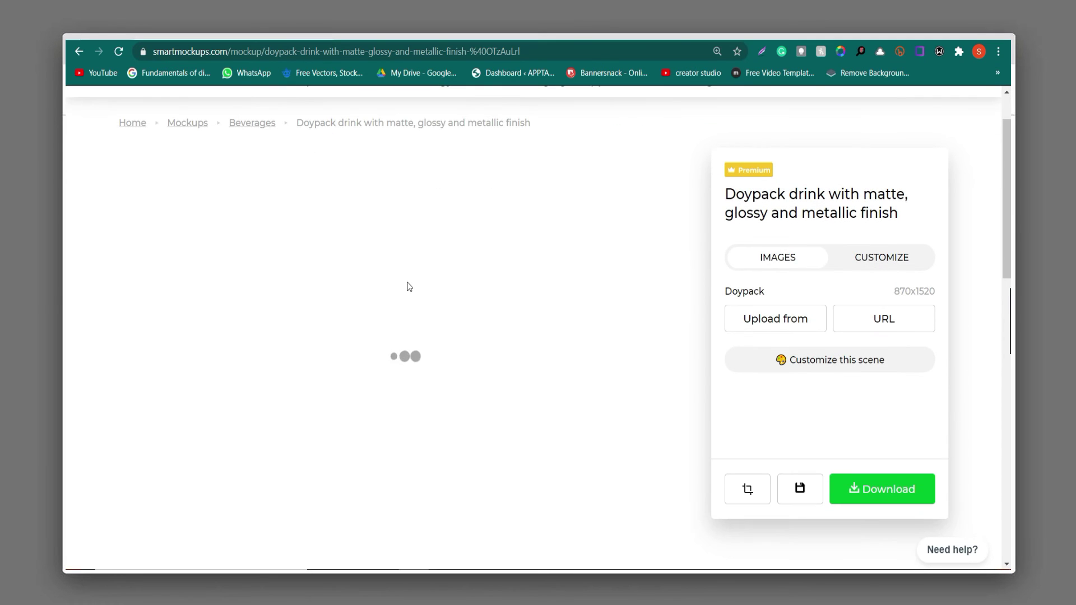
left_click(774, 317)
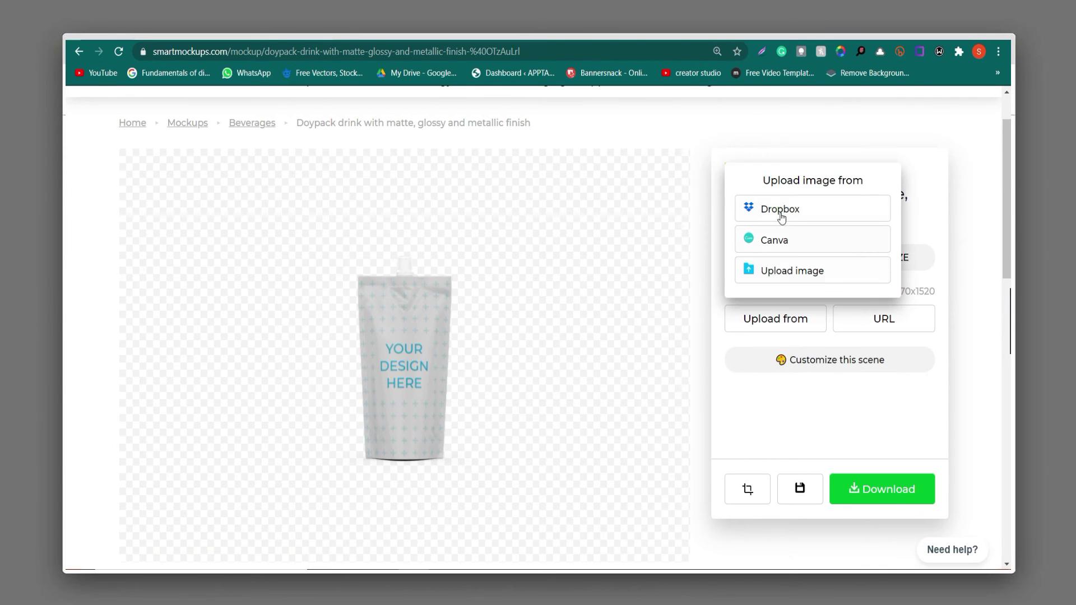
left_click(783, 273)
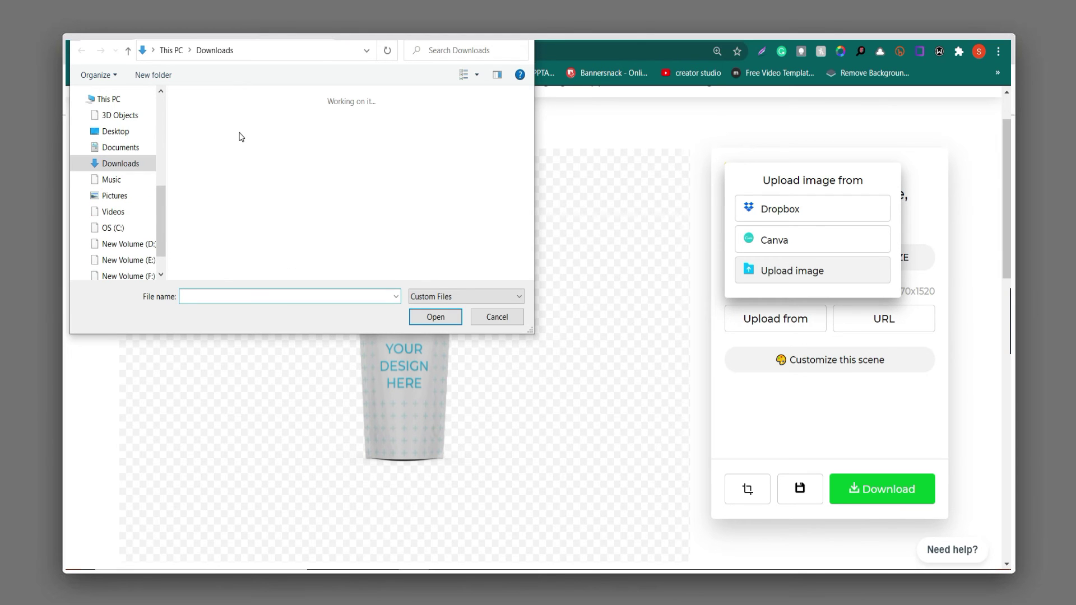
double_click(238, 119)
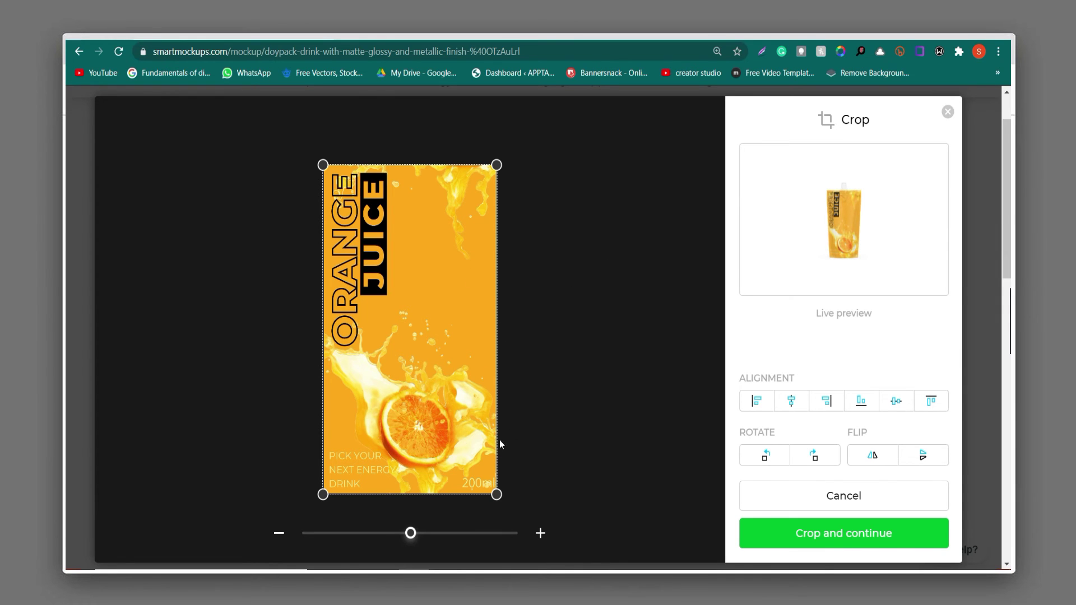
left_click(809, 536)
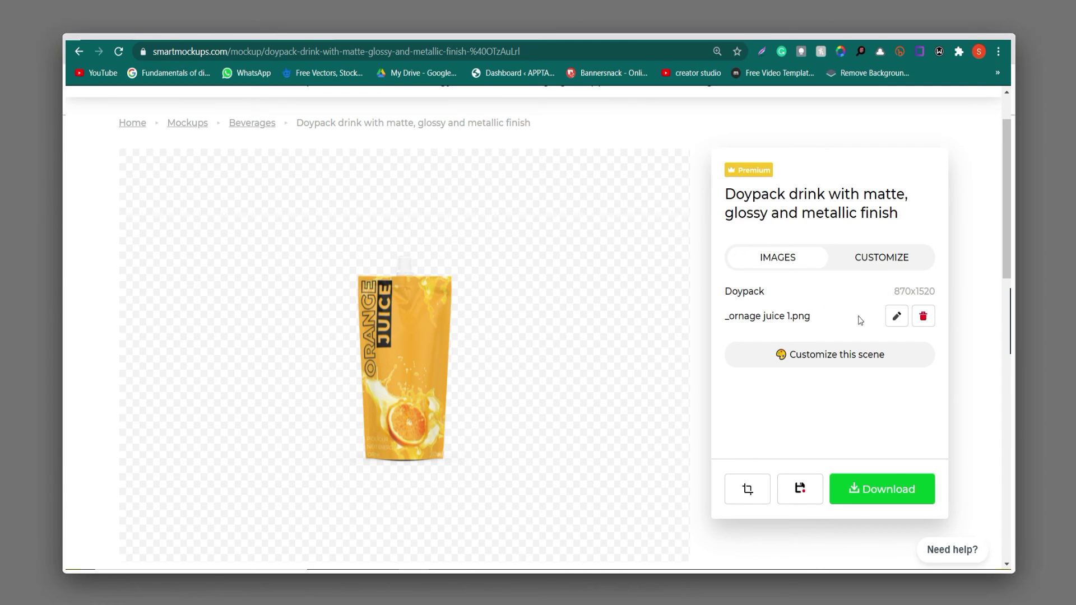
Step: Customize the pouch with a black spout and a glossy finish
left_click(861, 269)
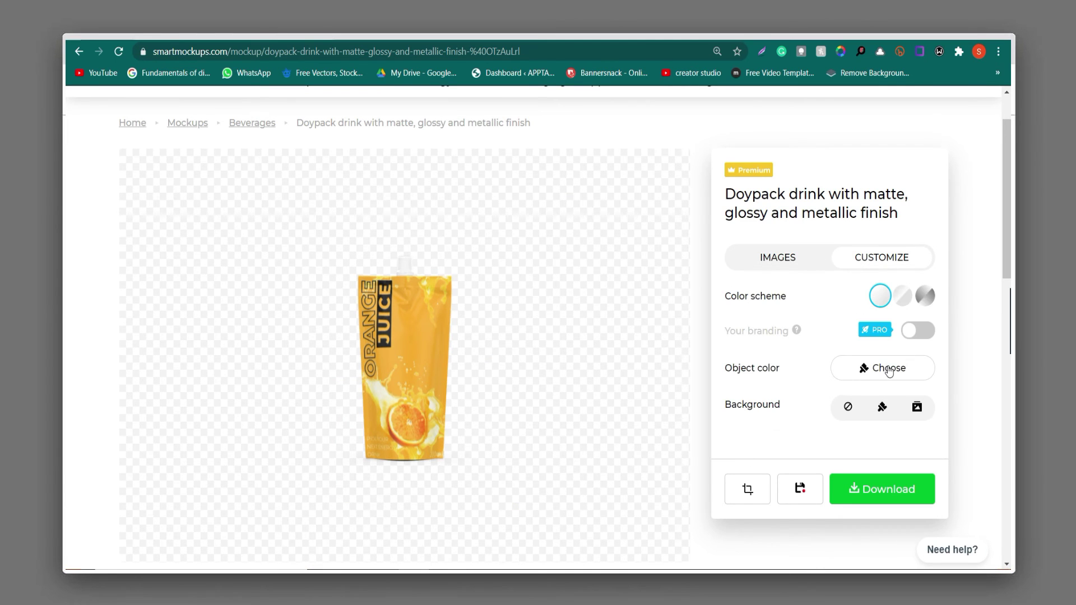
left_click(888, 372)
left_click(843, 286)
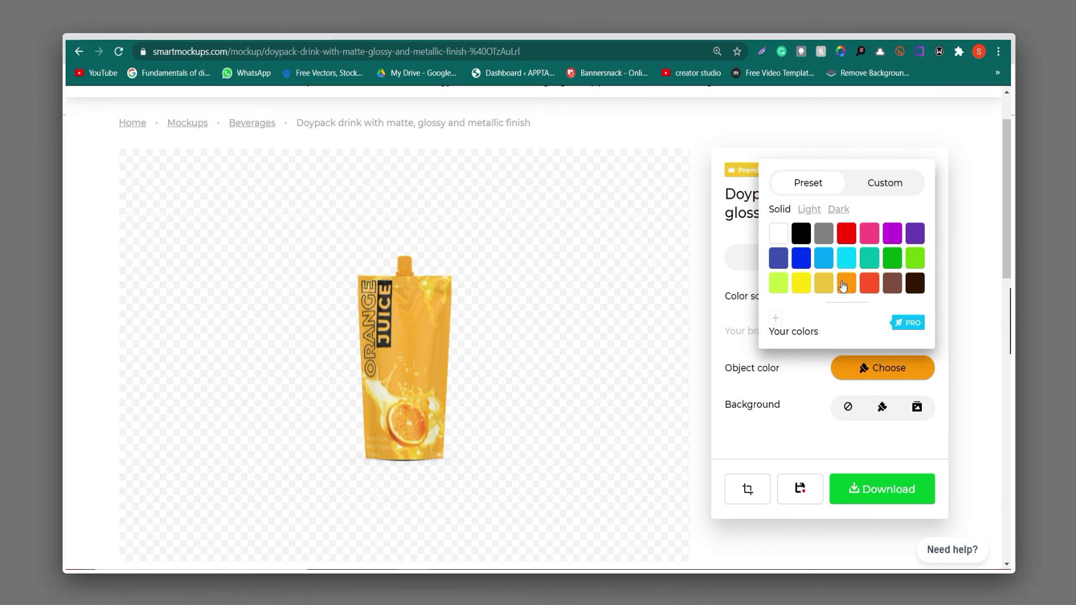
left_click(801, 231)
left_click(602, 238)
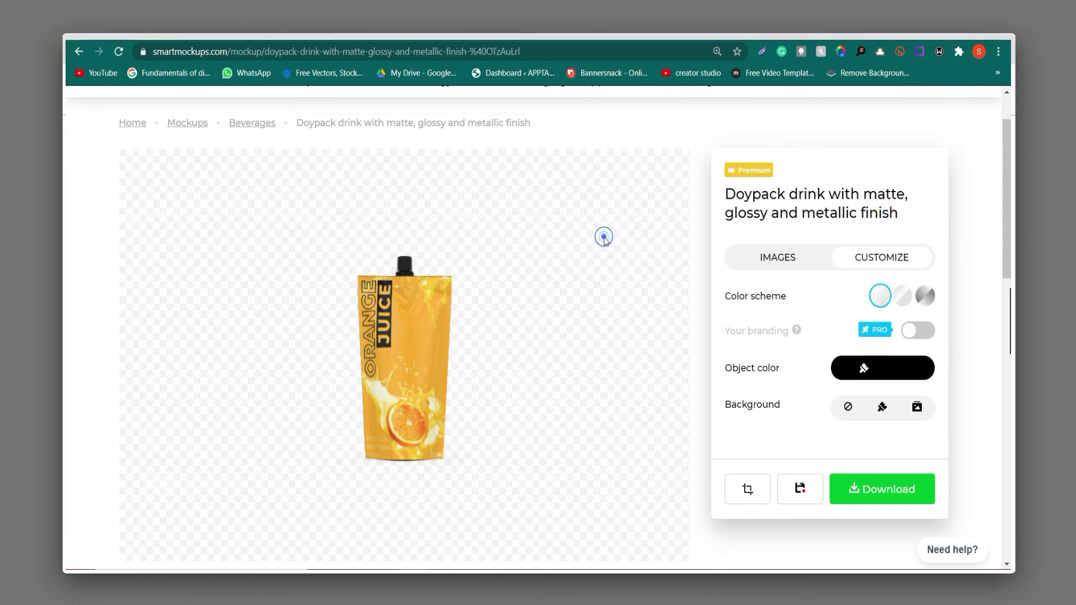
left_click(921, 299)
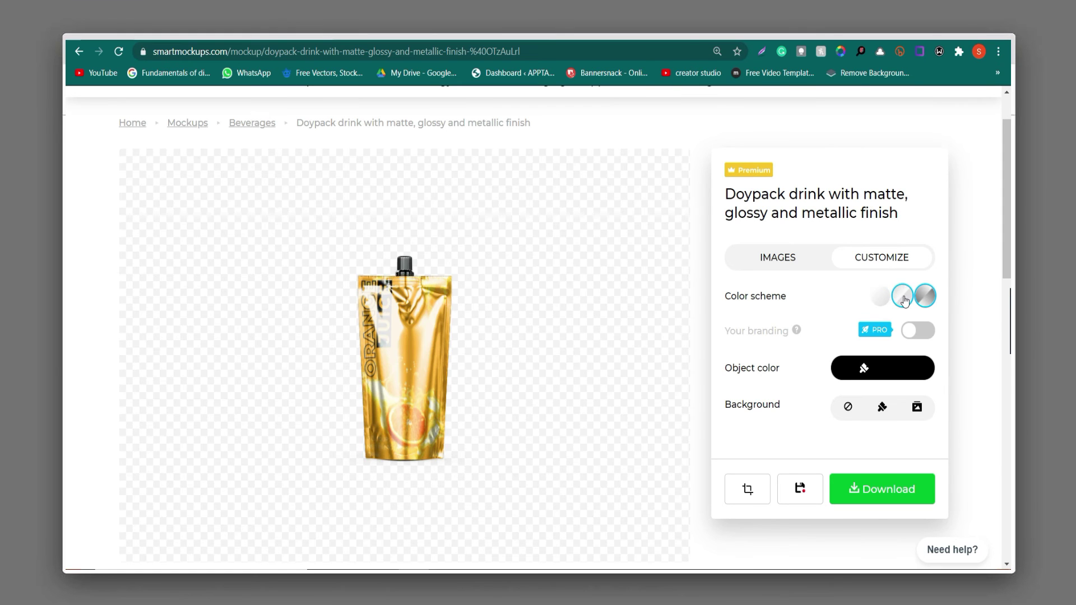
left_click(898, 297)
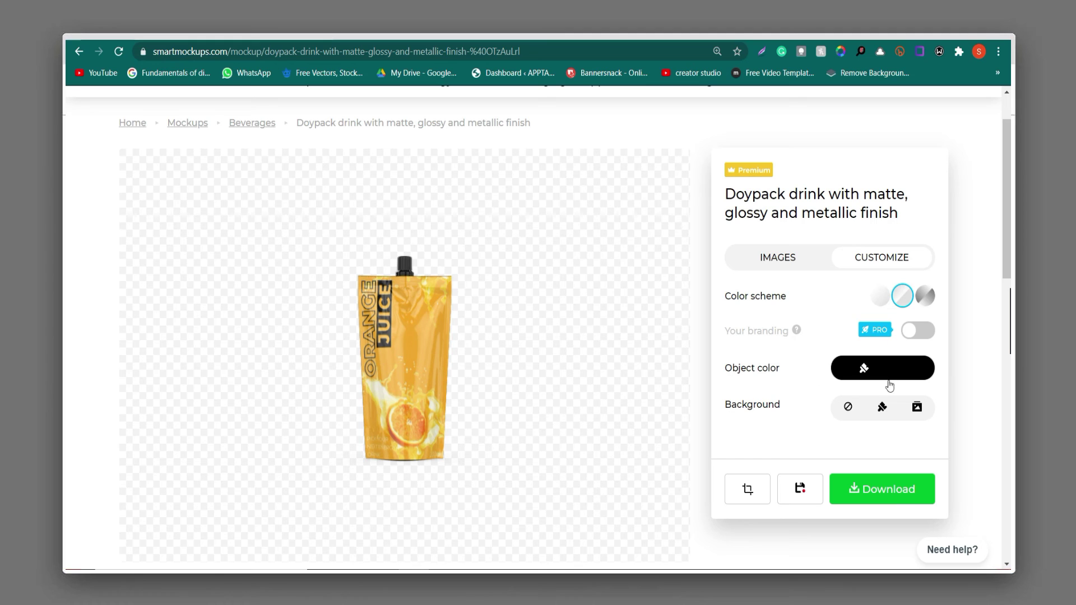
Step: Try red and then orange-gradient backgrounds for the doypack mockup
left_click(883, 408)
left_click(884, 325)
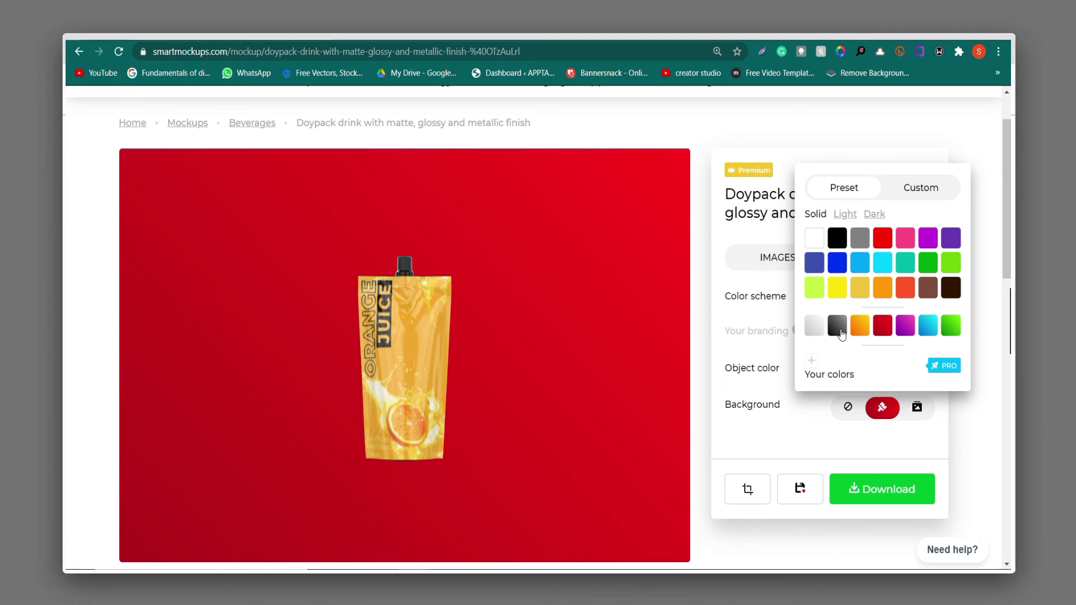
left_click(862, 331)
left_click(698, 365)
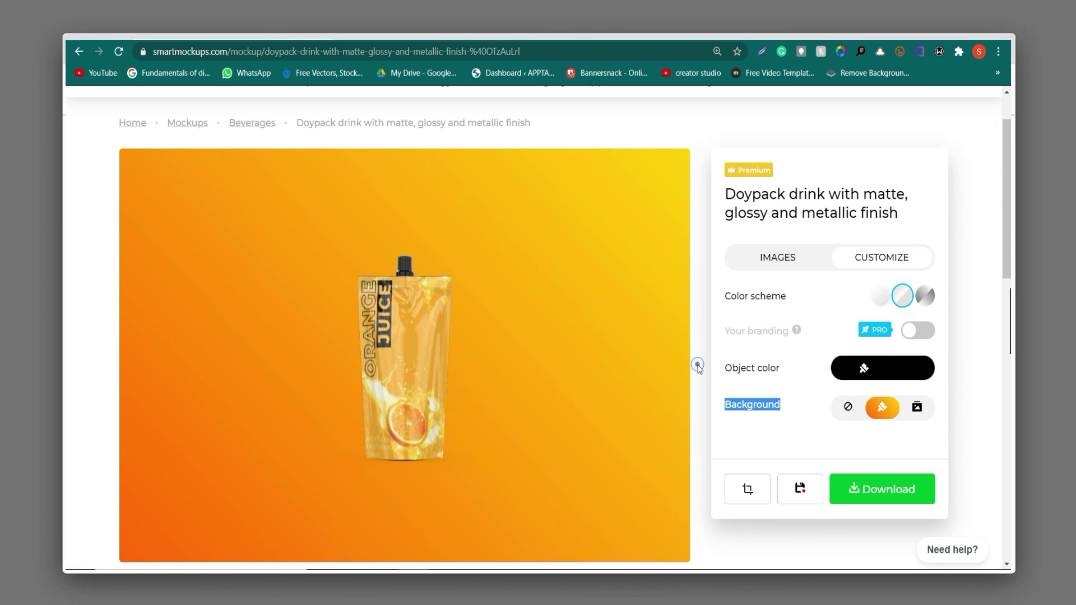
left_click(436, 355)
Step: Scroll through the related mockups, then switch the background to magenta-purple
scroll(493, 352, "down", 2)
scroll(493, 352, "up", 1)
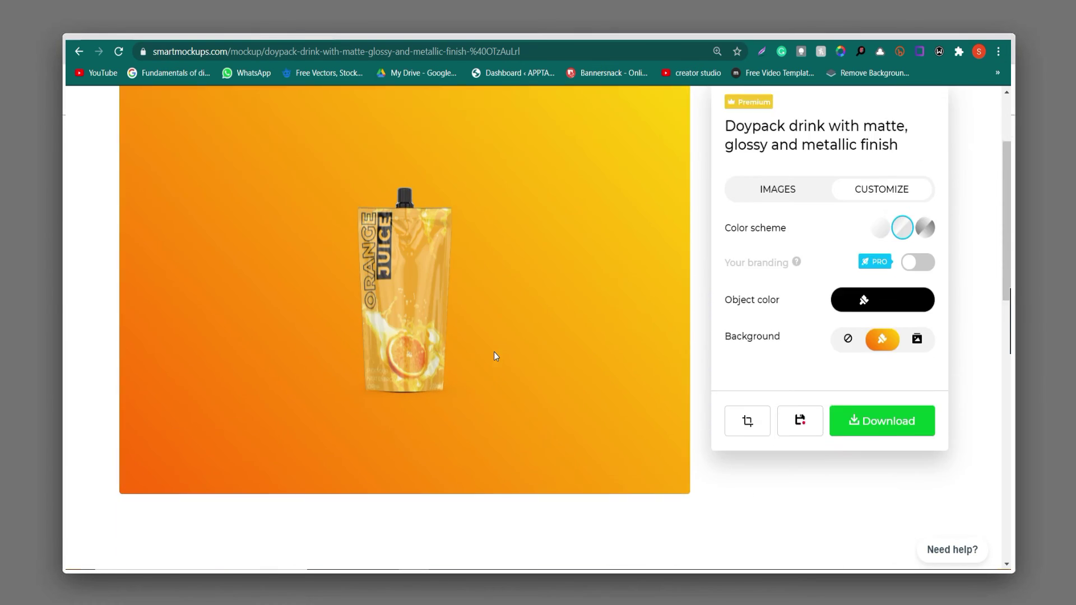
scroll(495, 355, "down", 2)
scroll(495, 355, "down", 3)
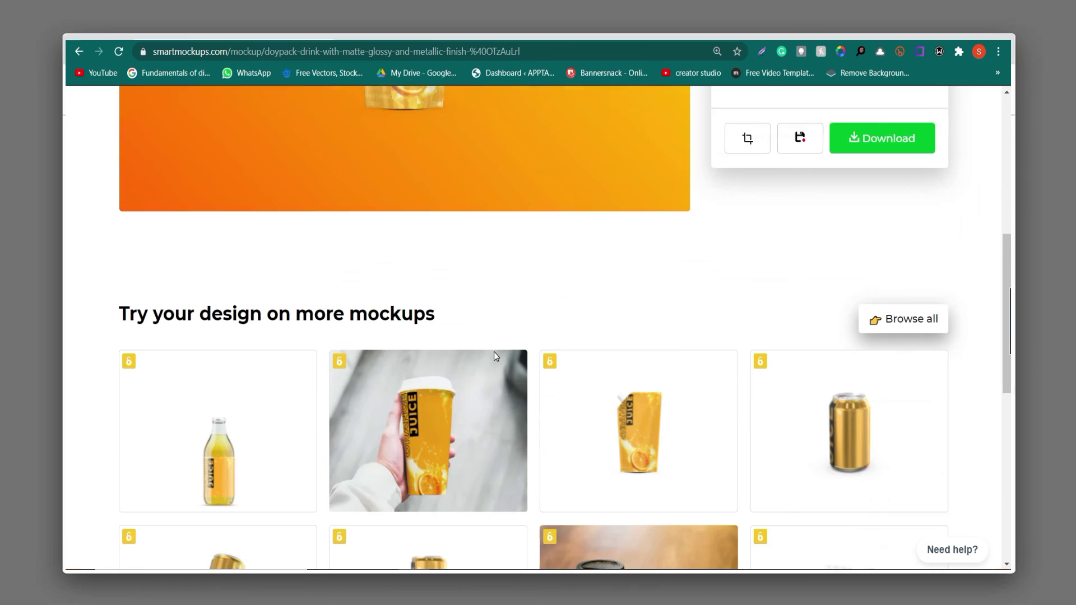
scroll(495, 355, "down", 1)
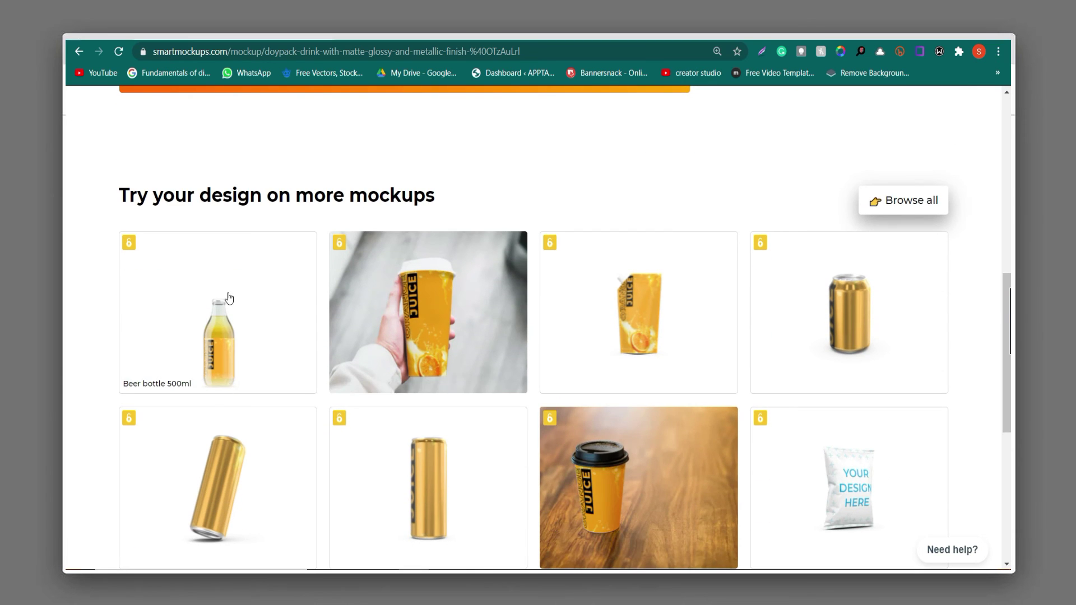
scroll(228, 298, "down", 2)
scroll(229, 298, "down", 1)
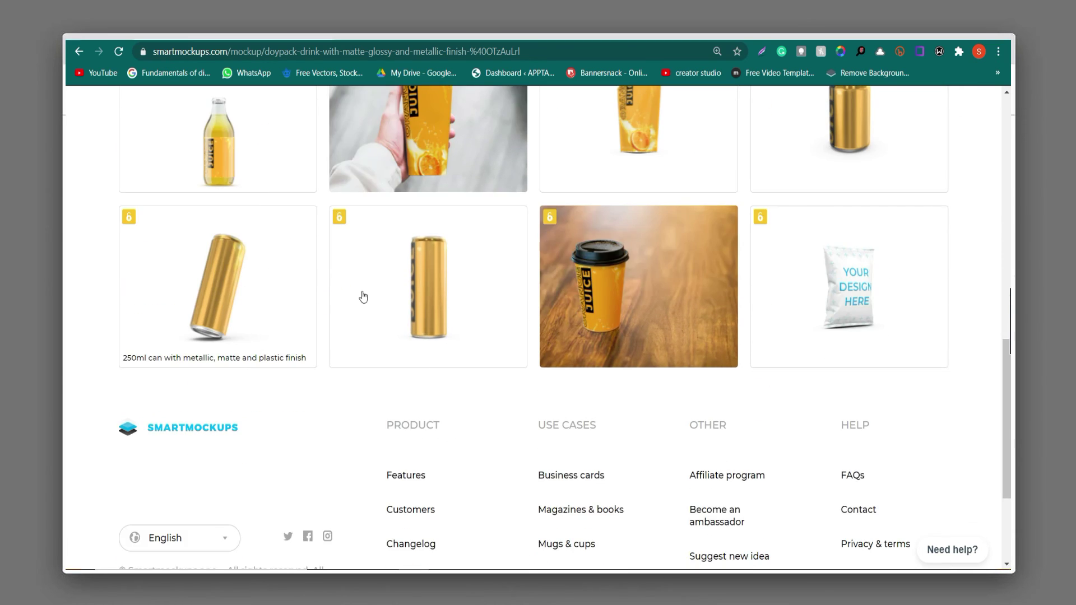
scroll(363, 297, "up", 4)
scroll(363, 297, "up", 7)
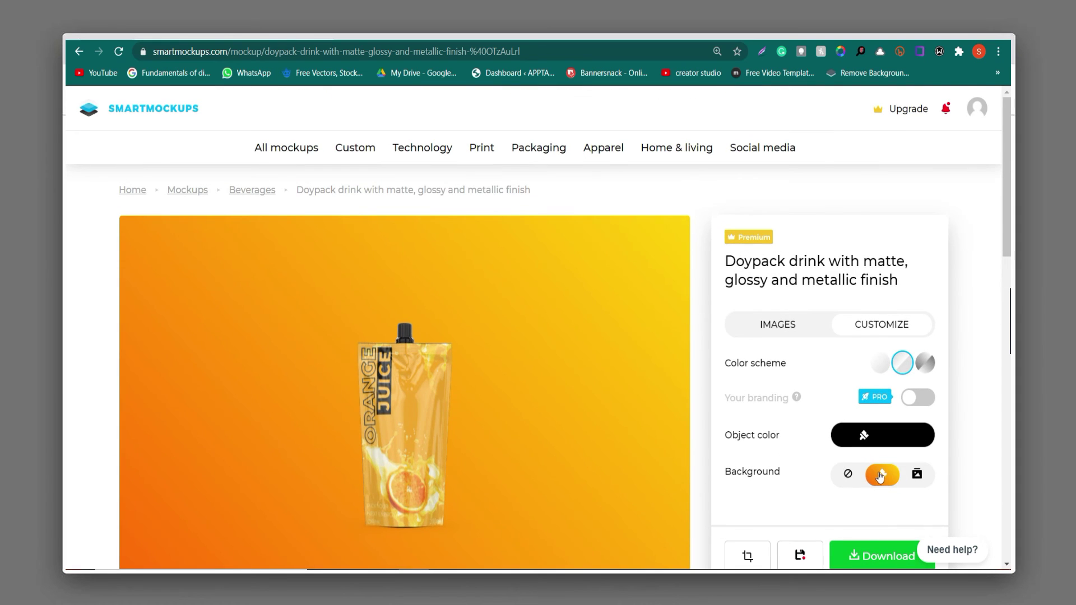
left_click(879, 476)
left_click(882, 392)
Step: Settle on a light yellow background from the pastel swatches after trying grey and pink
scroll(456, 402, "down", 1)
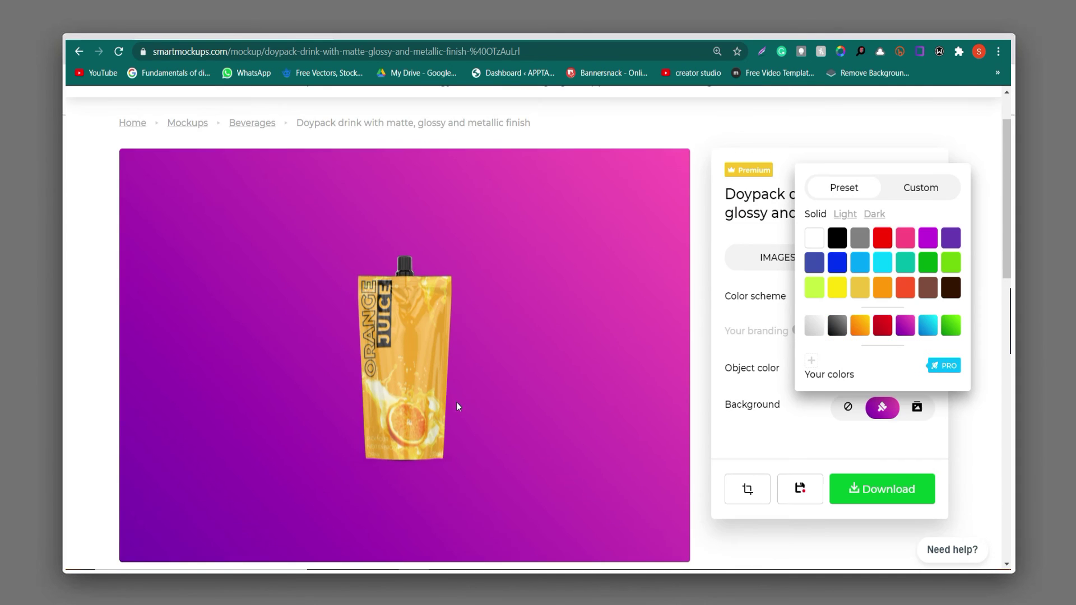
left_click(857, 240)
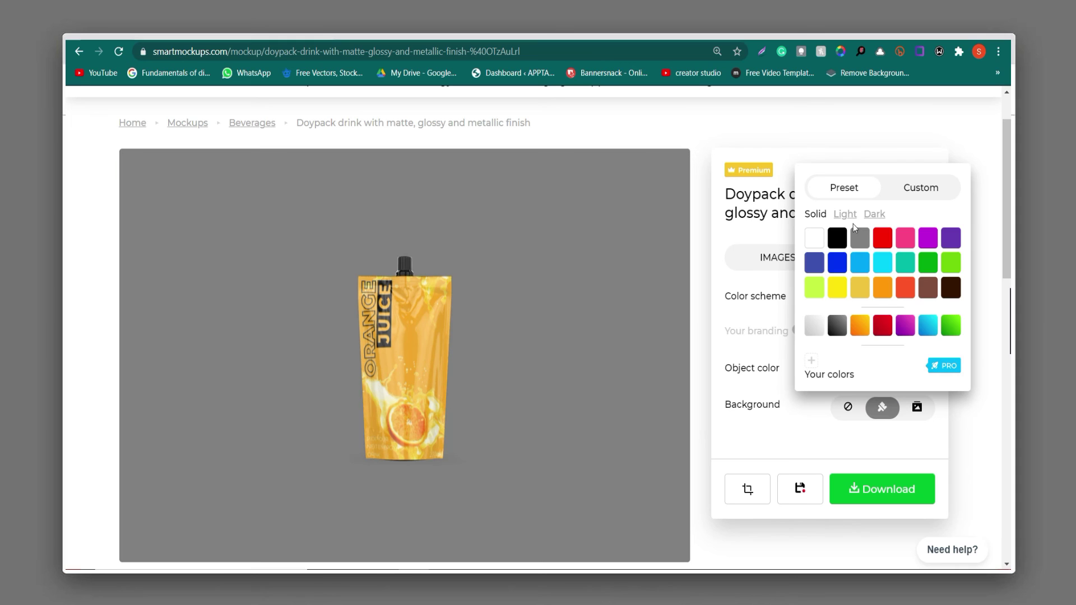
left_click(851, 217)
left_click(885, 243)
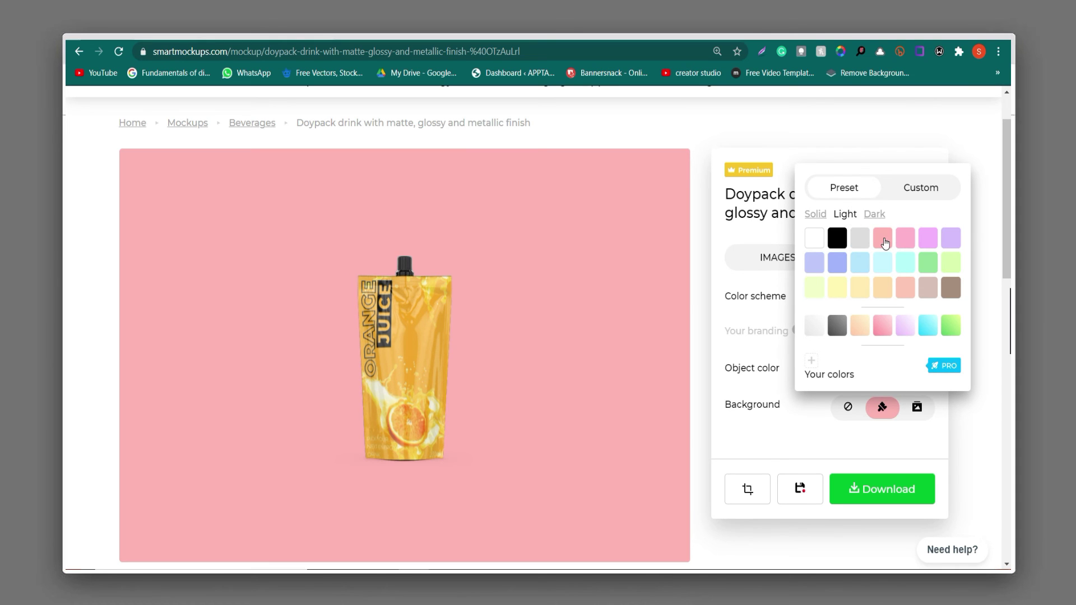
left_click(865, 294)
scroll(646, 282, "down", 1)
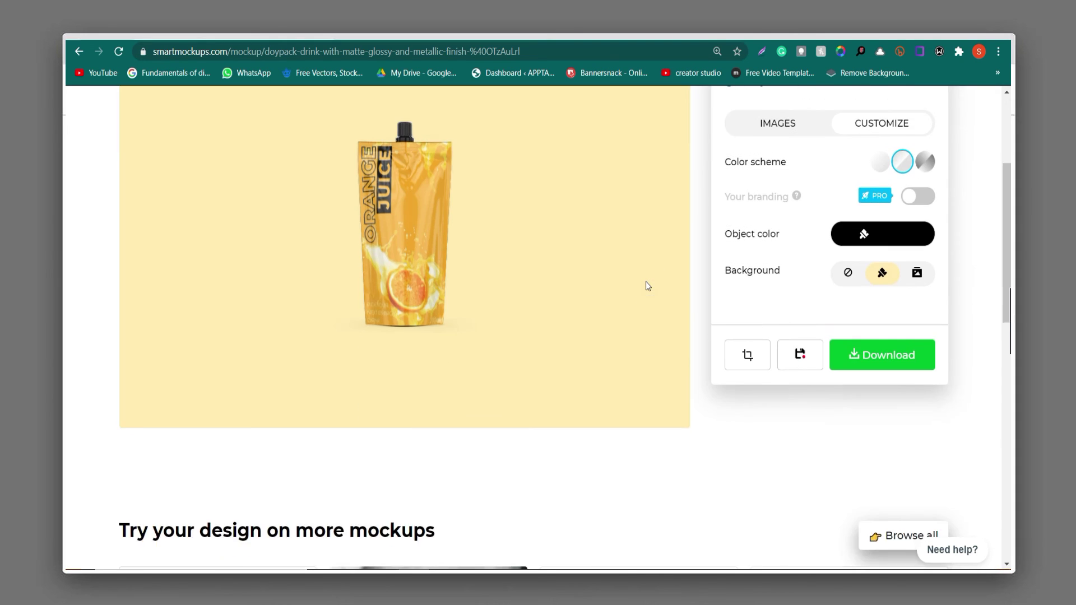
left_click(866, 424)
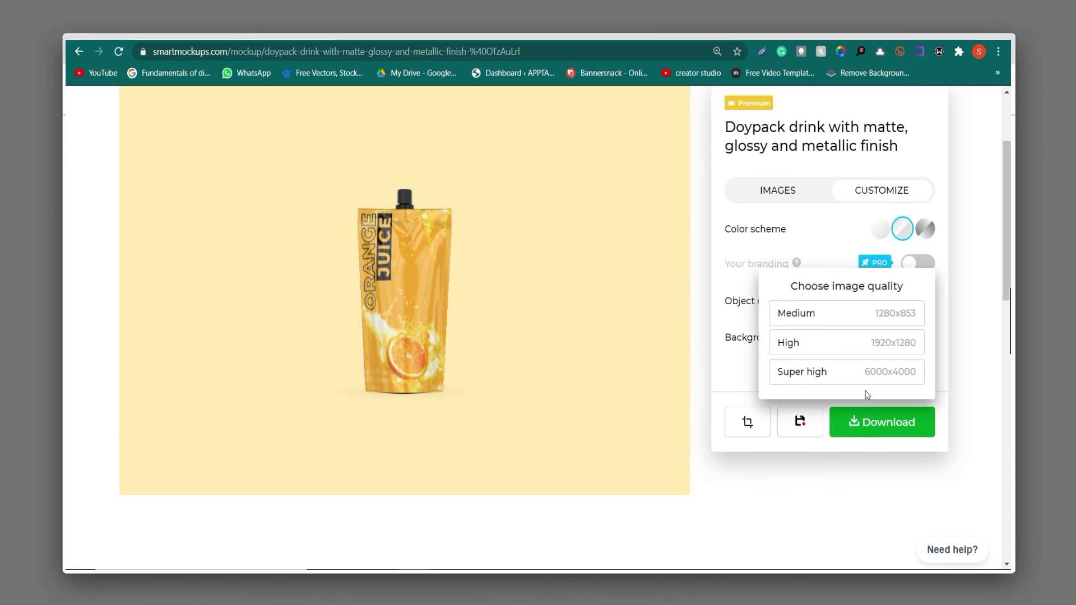
Step: Download the doypack at High quality, then again at High with a transparent background
left_click(850, 357)
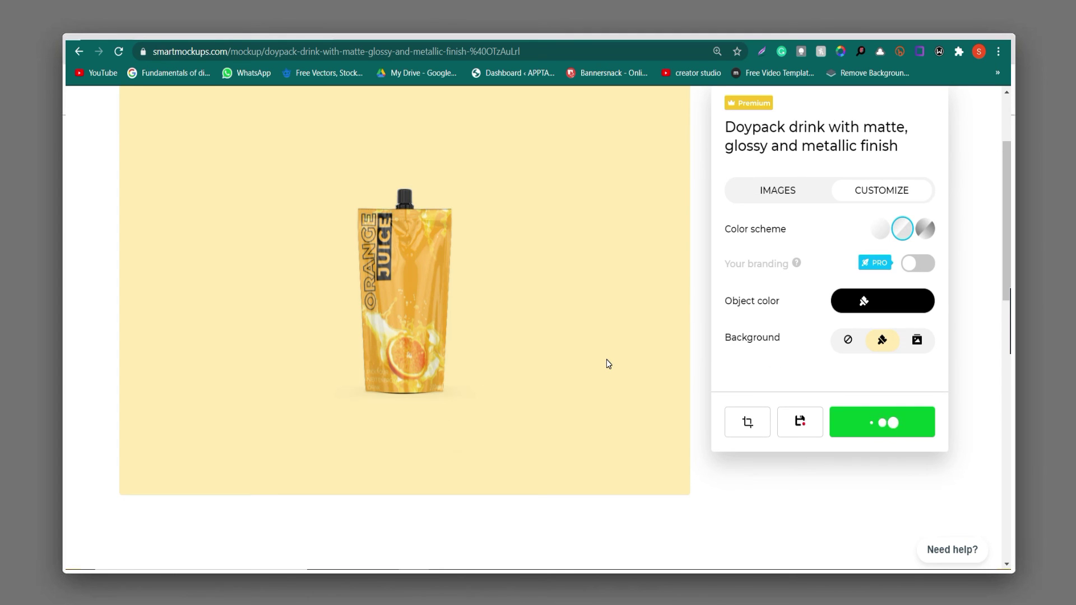
left_click(846, 348)
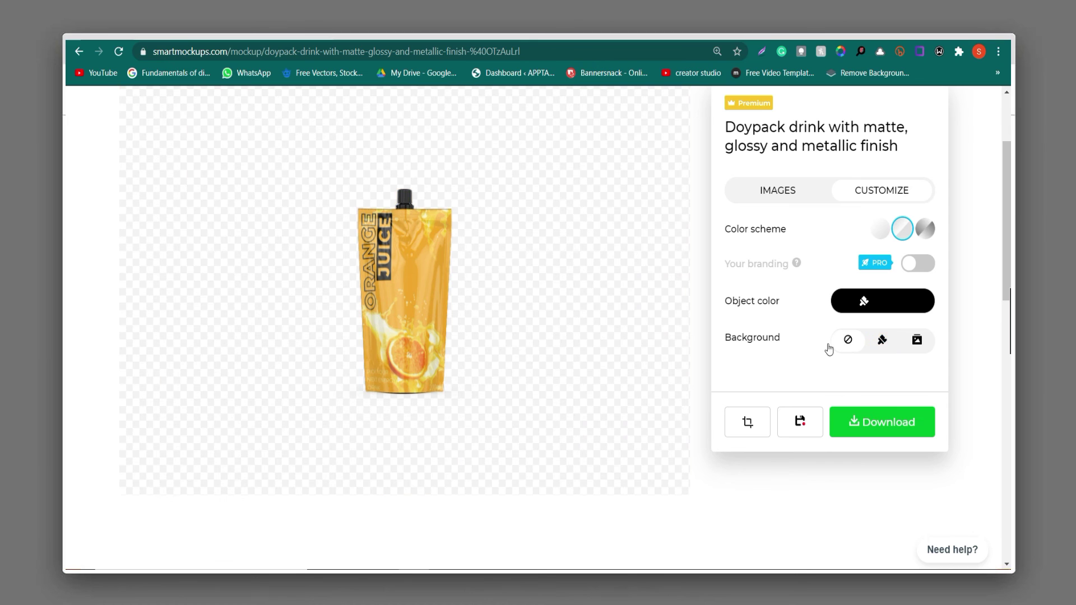
left_click(889, 429)
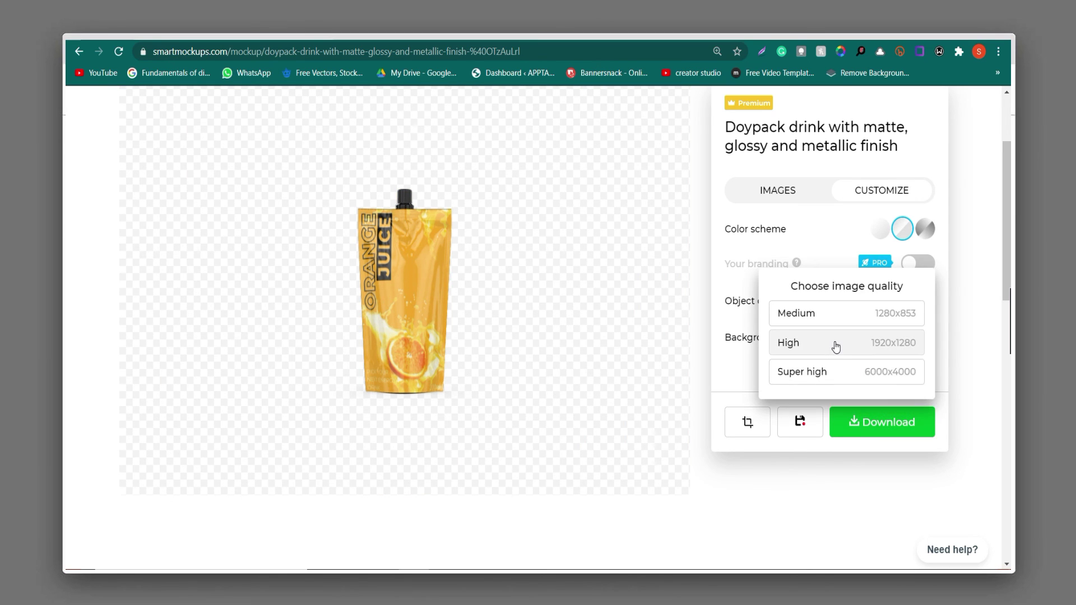
left_click(840, 347)
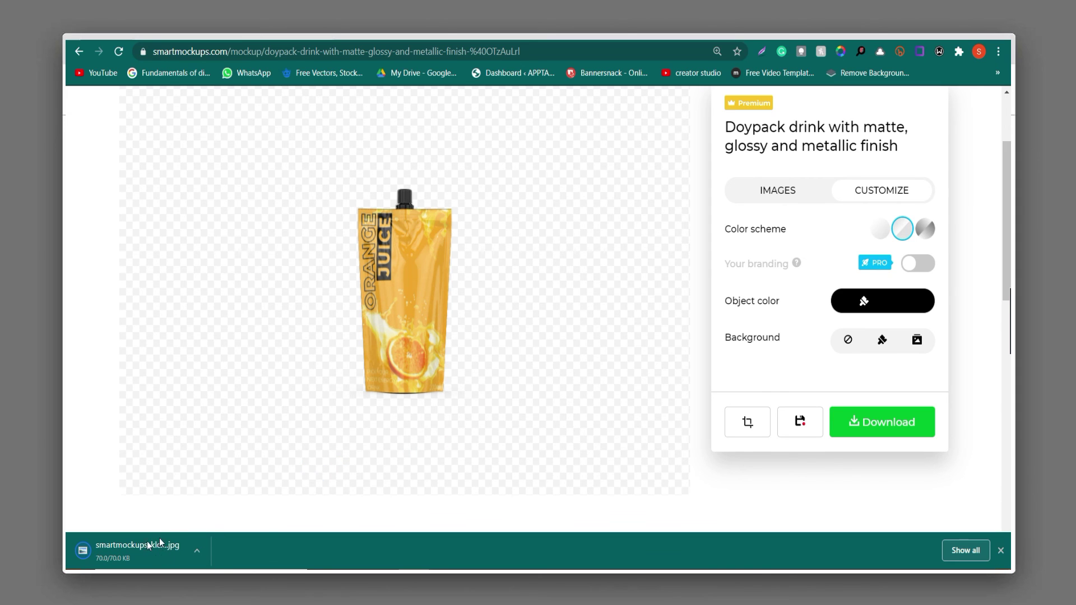
scroll(194, 404, "up", 3)
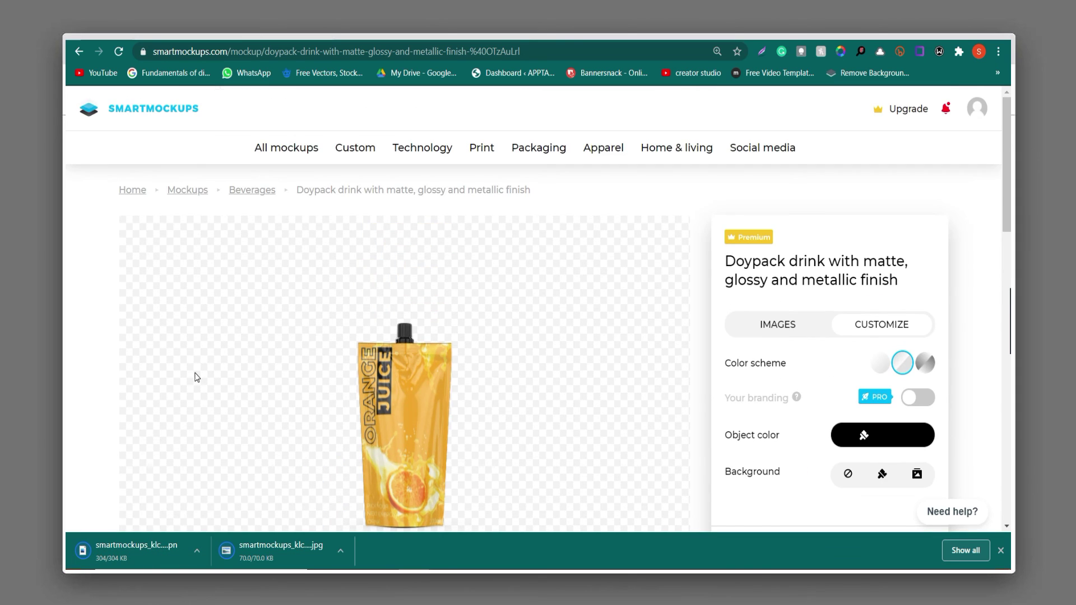
Step: Return to the Beverages list and open the 16oz cup mockup
left_click(79, 51)
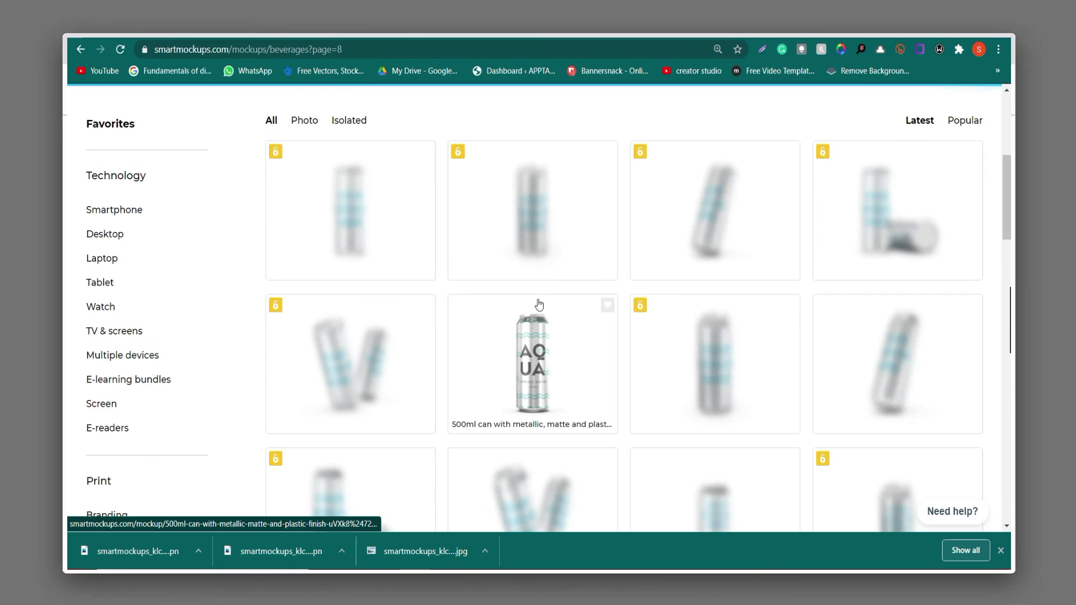
scroll(538, 304, "down", 6)
scroll(540, 305, "down", 3)
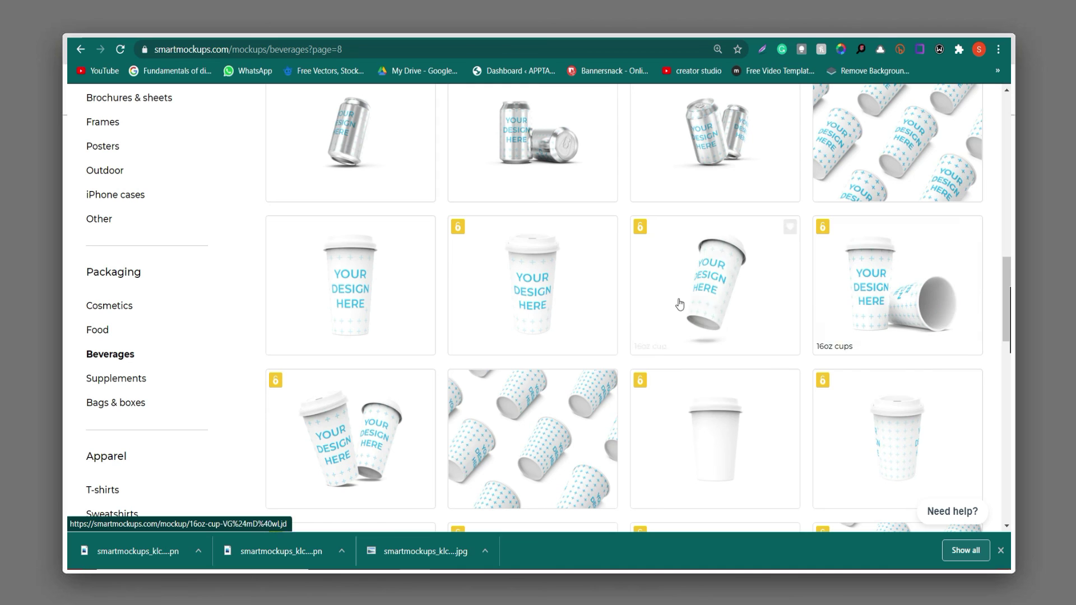
left_click(577, 300)
Step: Upload the orange juice poster onto the cup, enlarge it slightly, and crop
scroll(577, 301, "down", 2)
left_click(797, 245)
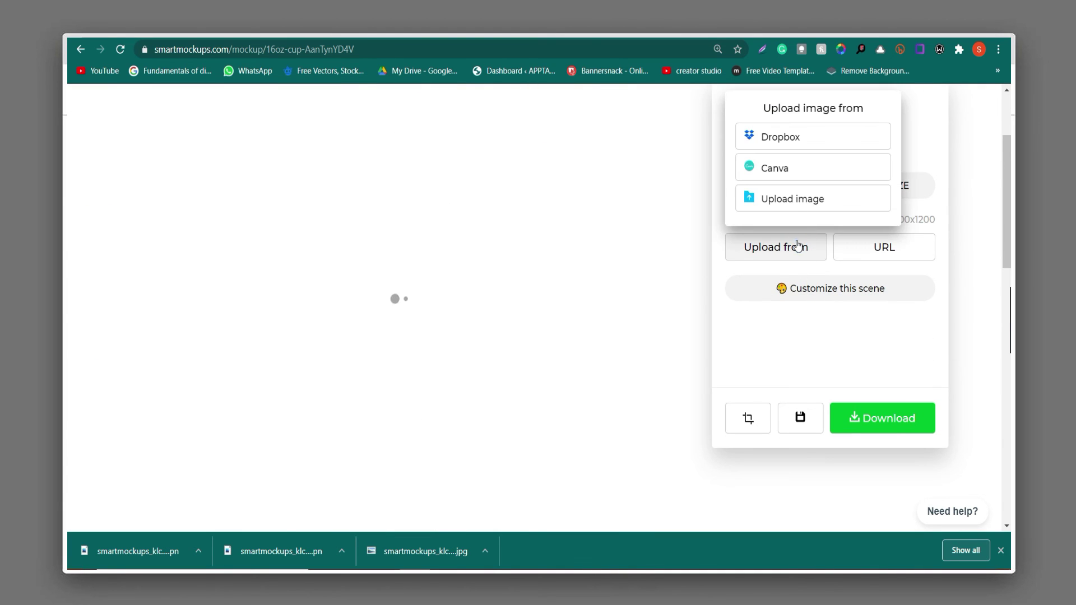
left_click(791, 197)
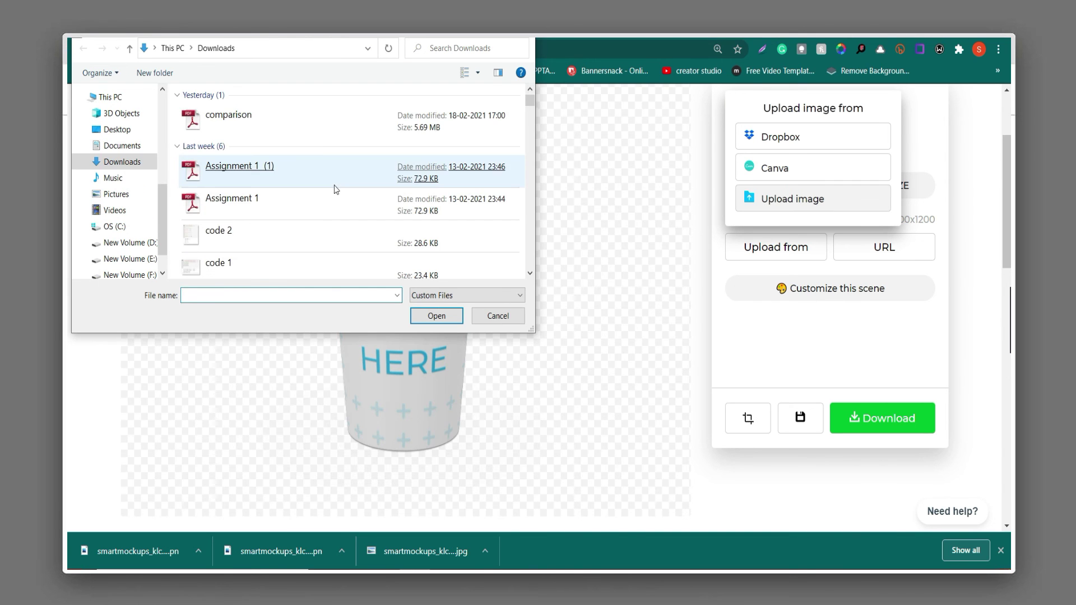
double_click(281, 220)
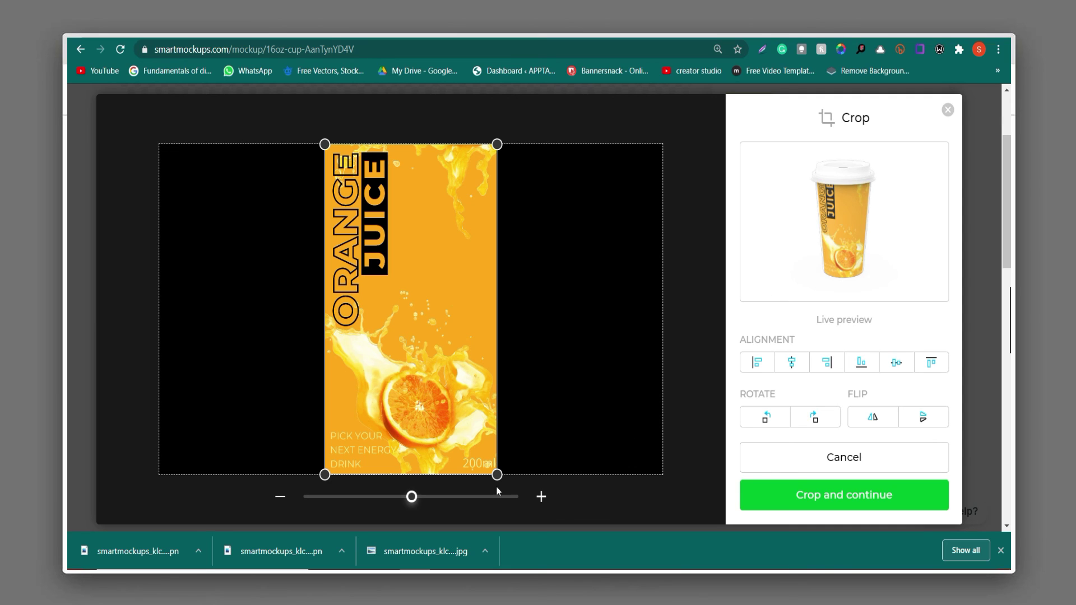
left_click_drag(411, 496, 415, 498)
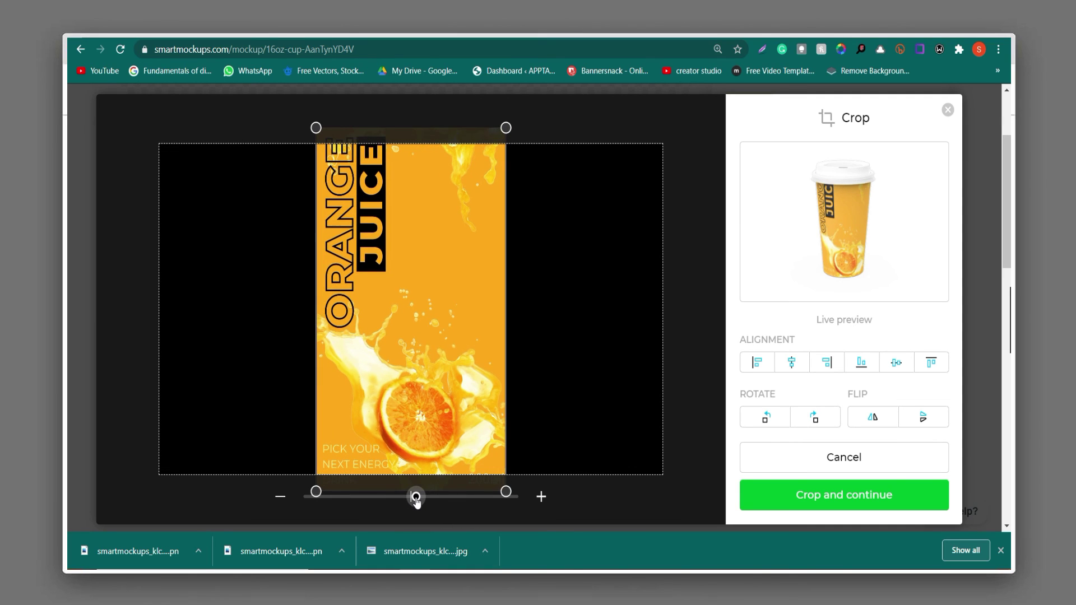
left_click(837, 500)
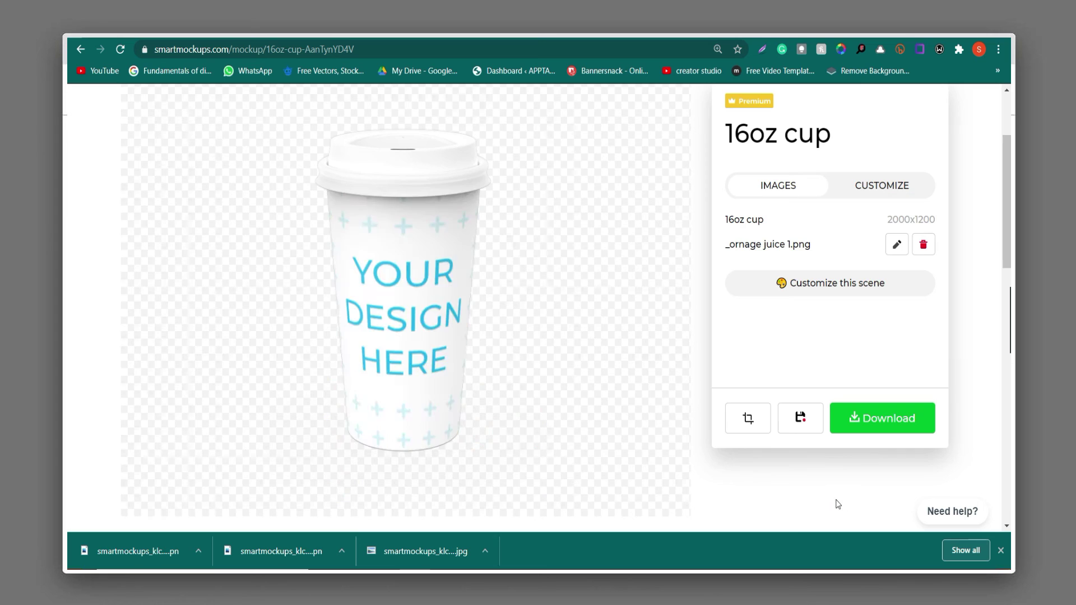
Step: Set the cup's cap colour to black
left_click(870, 285)
left_click(872, 307)
left_click(801, 166)
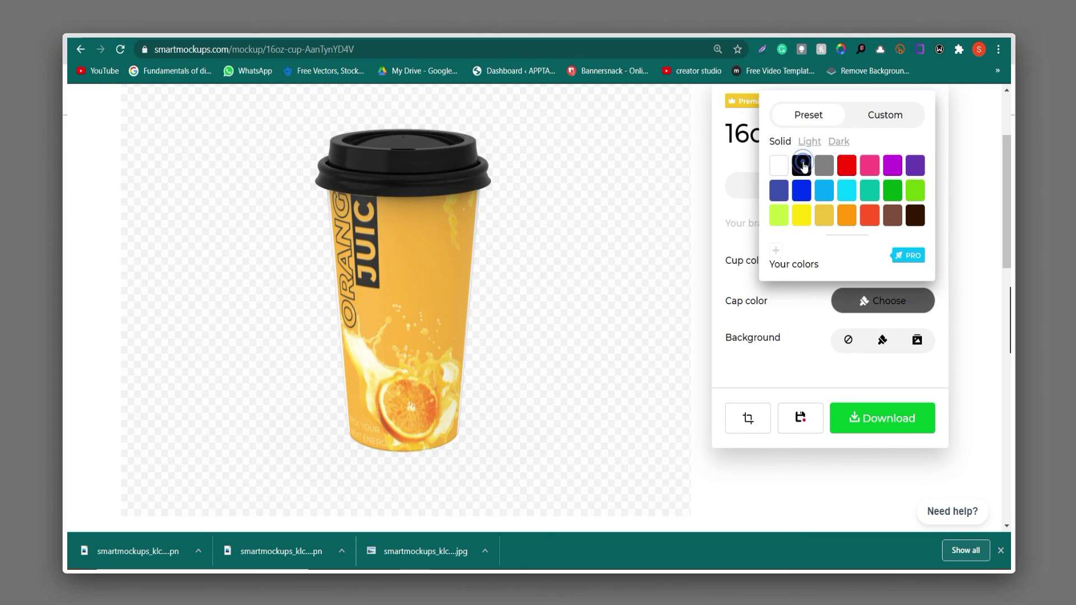
left_click(676, 320)
Step: Give the cup a dark grey gradient background after trying a red gradient
scroll(672, 318, "down", 2)
scroll(672, 318, "up", 2)
scroll(672, 318, "down", 1)
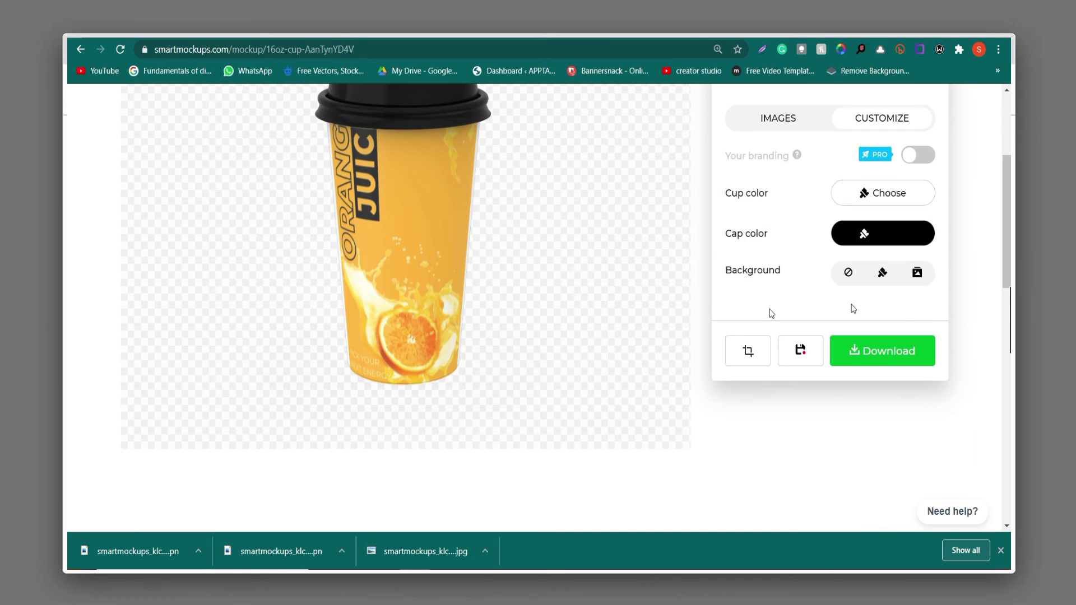
scroll(771, 312, "up", 2)
left_click(882, 406)
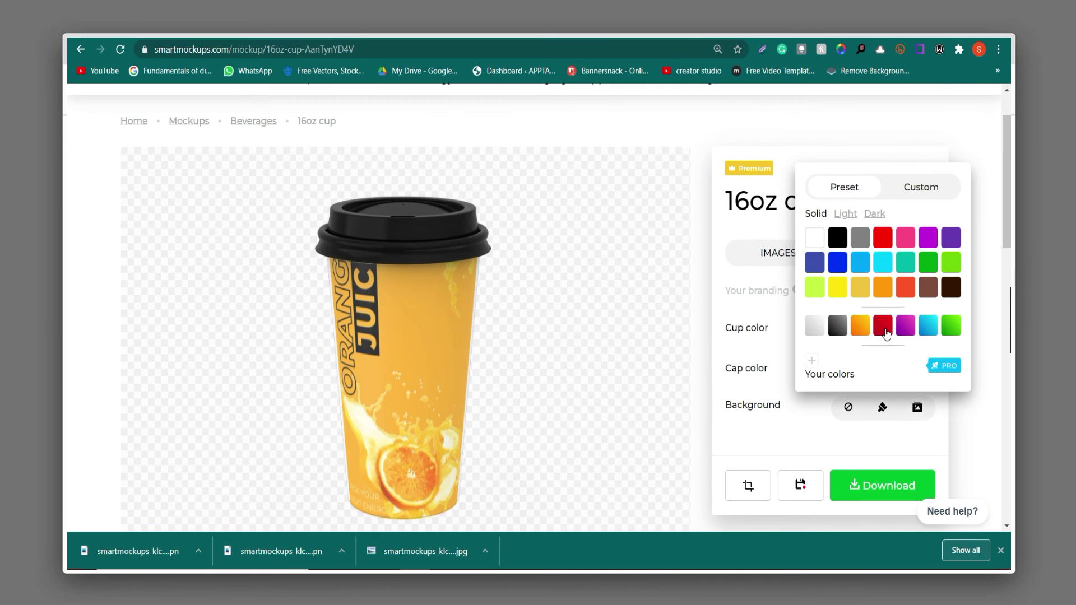
left_click(884, 331)
left_click(840, 334)
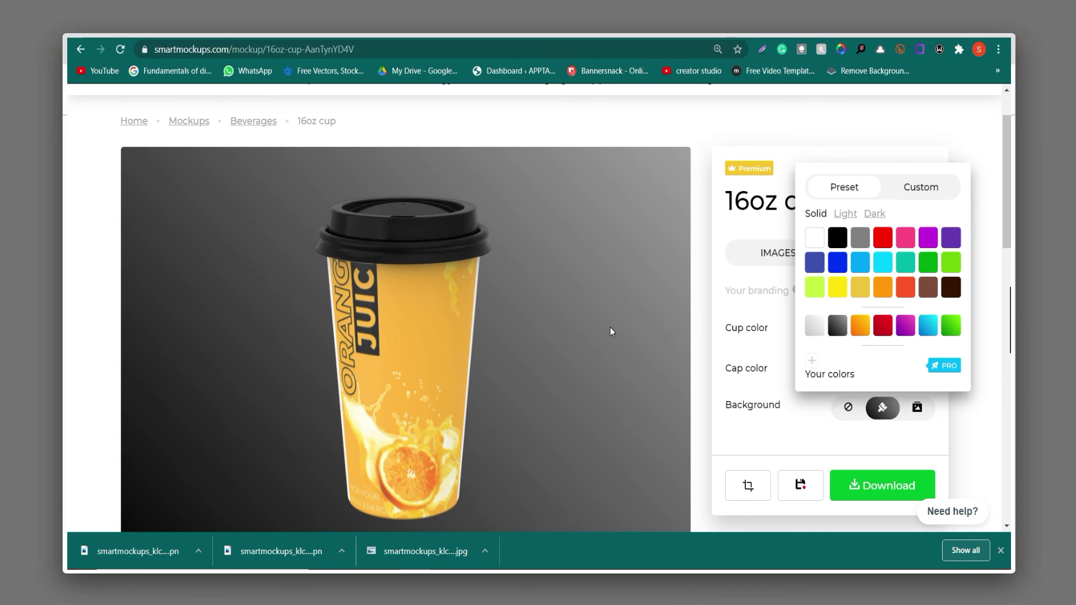